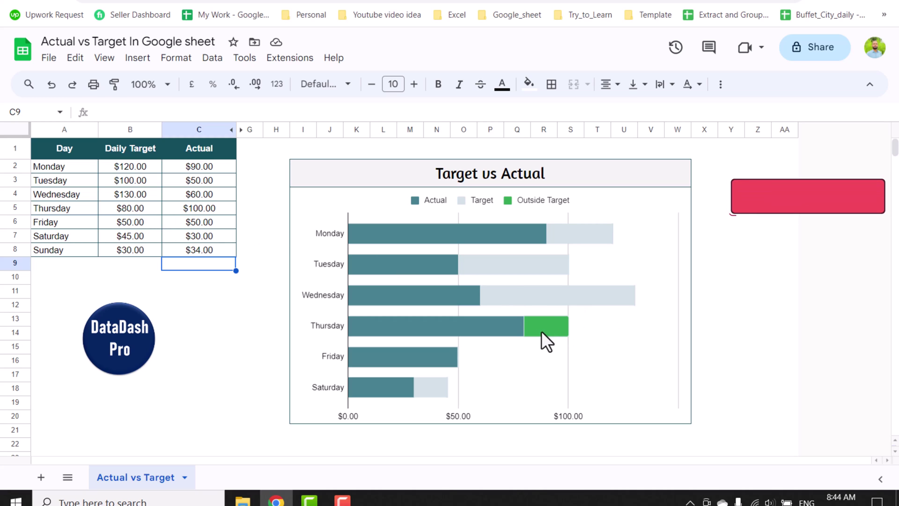
Change Saturday's Actual in C7 to 60
{"action": "left_click", "coordinate": [217, 237]}
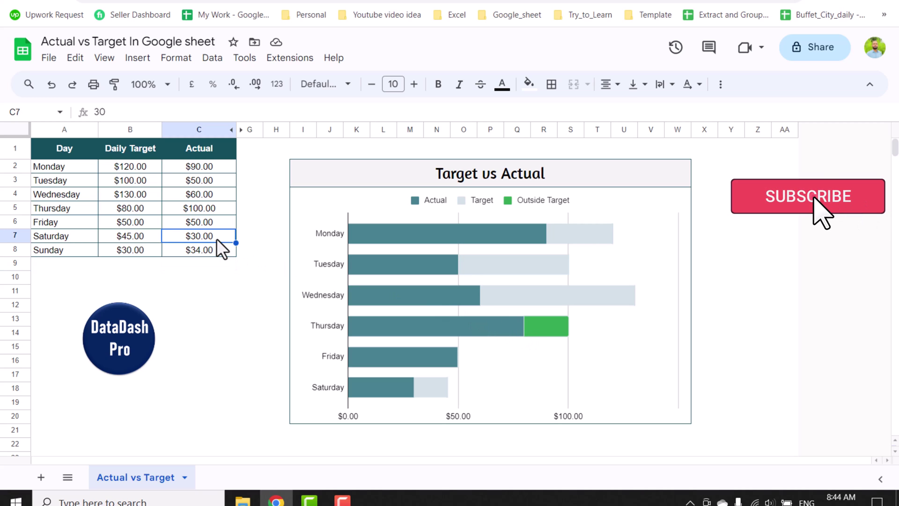
{"action": "type", "text": "60"}
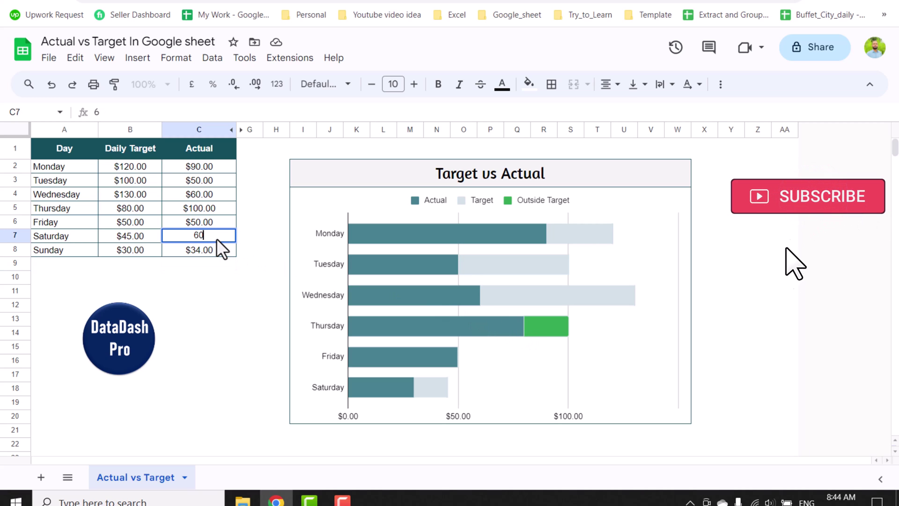
{"action": "key", "text": "Return"}
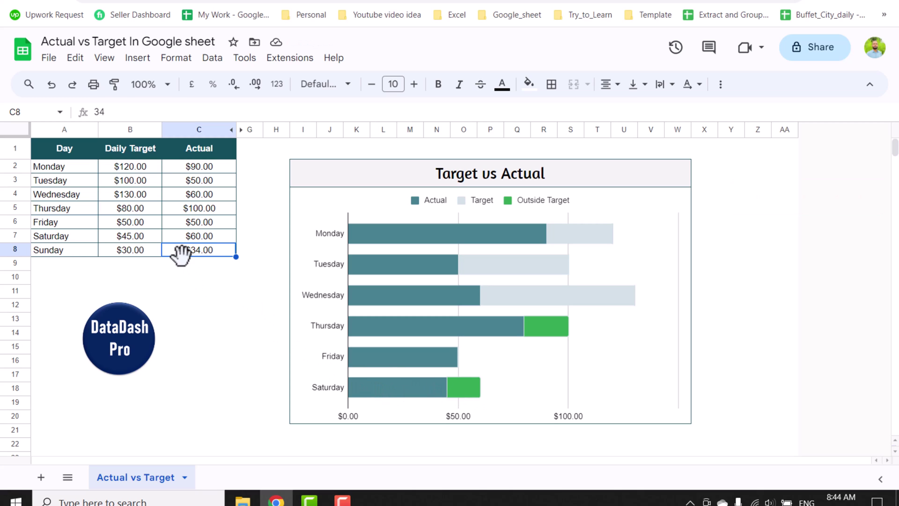
Copy the A1:C8 Day, Daily Target and Actual table into a new Sheet3 as values only
{"action": "left_click", "coordinate": [196, 295]}
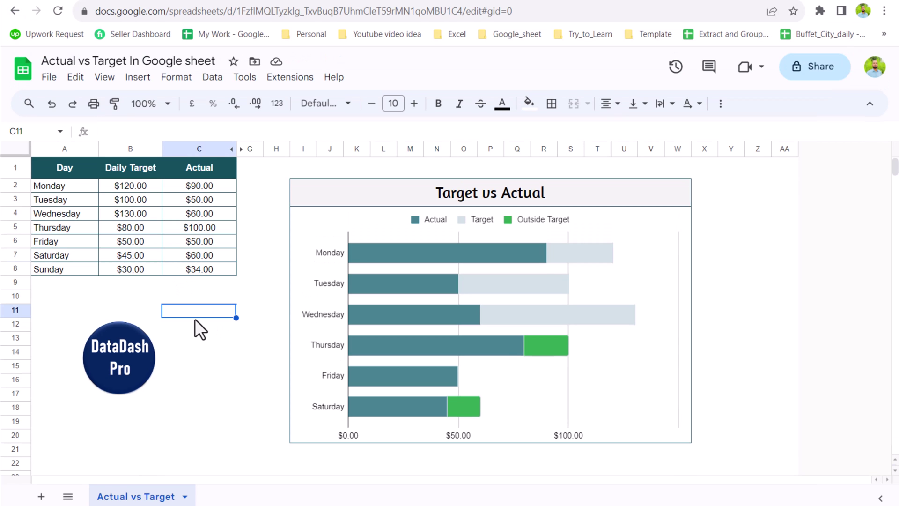
{"action": "left_click_drag", "start_coordinate": [67, 178], "coordinate": [196, 270]}
{"action": "key", "text": "ctrl+c"}
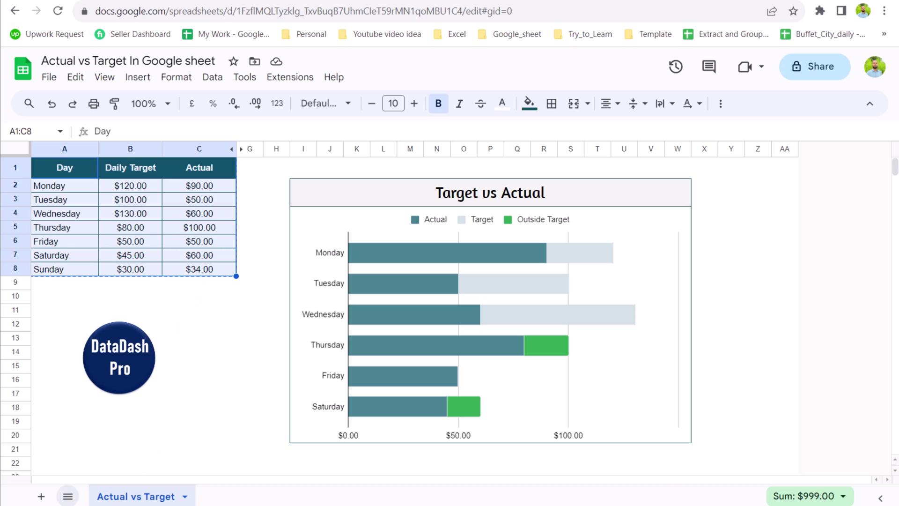
{"action": "left_click", "coordinate": [41, 496]}
{"action": "right_click", "coordinate": [49, 165]}
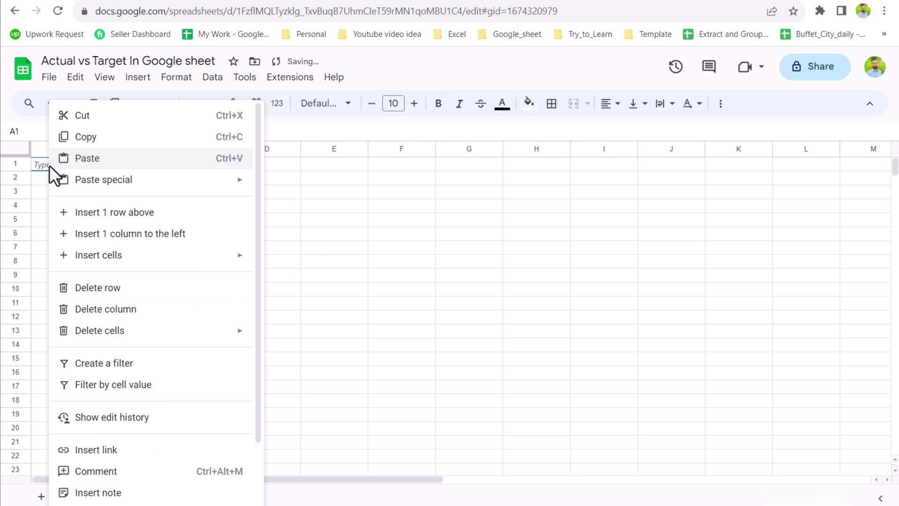
{"action": "mouse_move", "coordinate": [128, 184]}
{"action": "left_click", "coordinate": [260, 185]}
{"action": "left_click", "coordinate": [252, 164]}
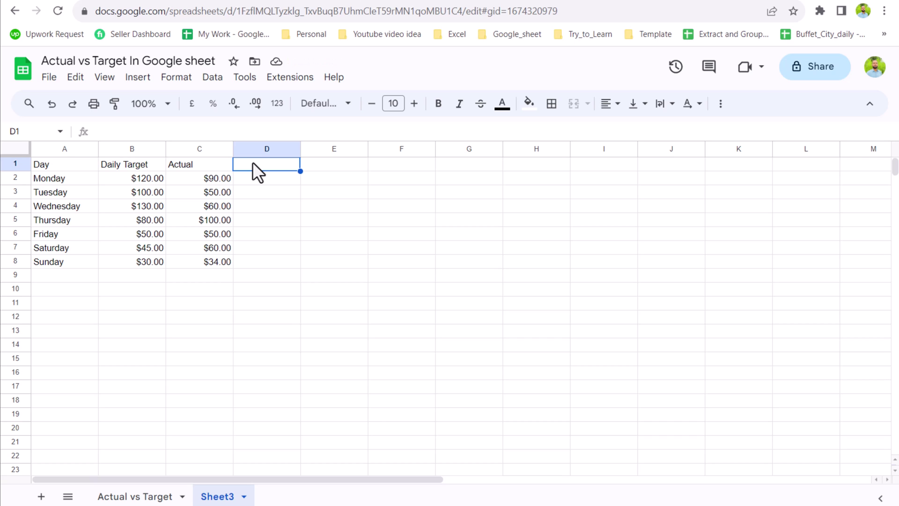
Head column D 'Actual' and fill it down with =IF(C2>B2,B2,C2)
{"action": "type", "text": "Actual"}
{"action": "key", "text": "Return"}
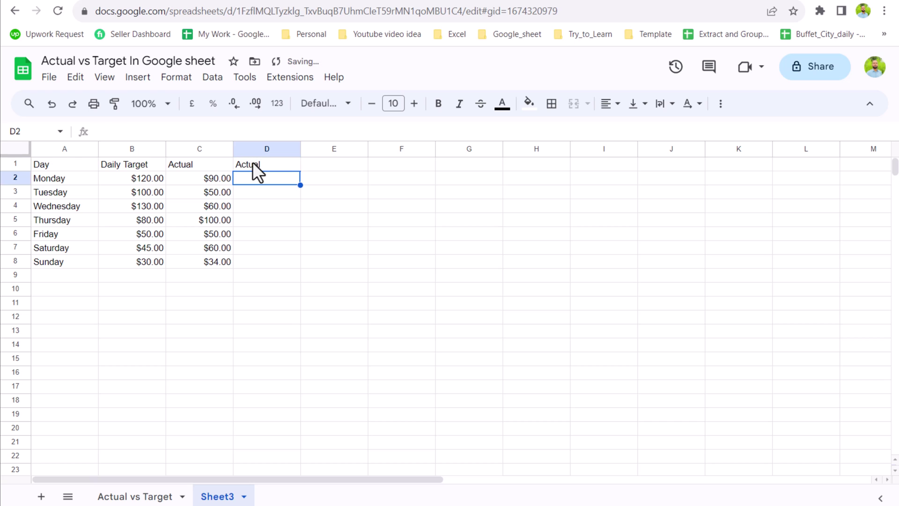
{"action": "type", "text": "="}
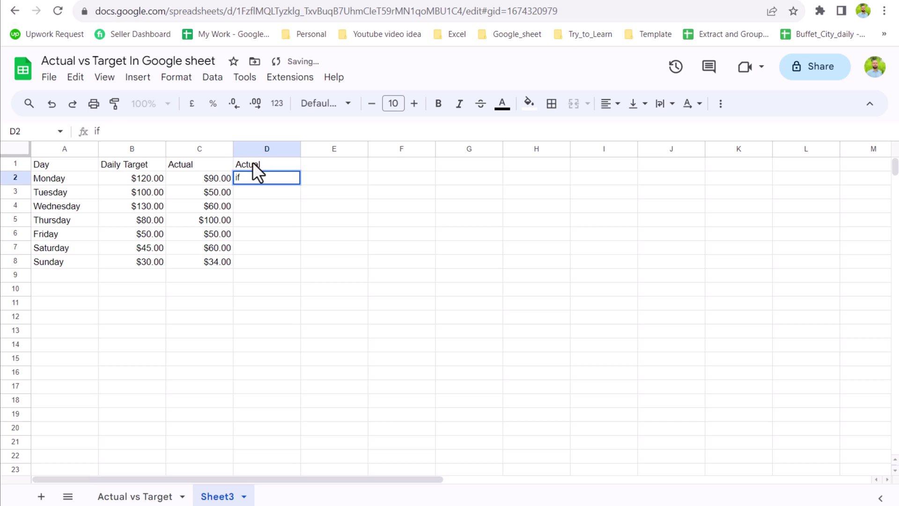
{"action": "type", "text": "if("}
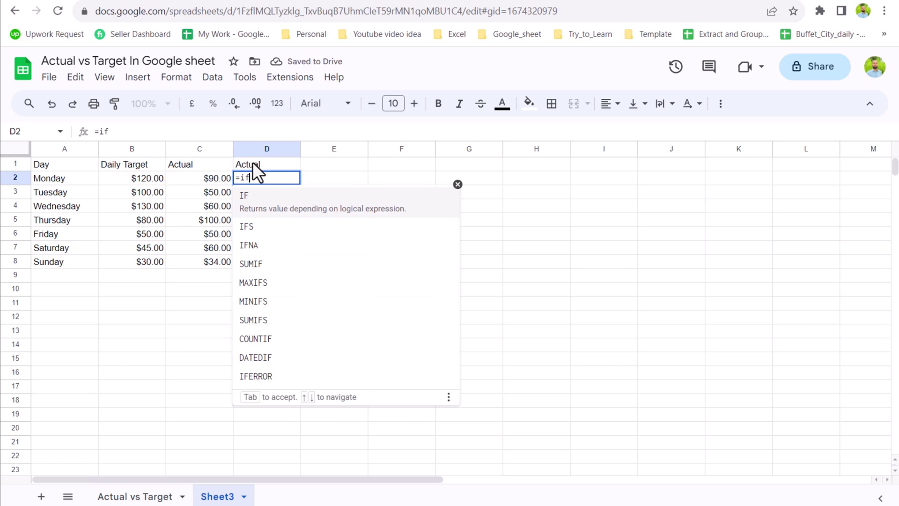
{"action": "left_click", "coordinate": [202, 181]}
{"action": "type", "text": ">"}
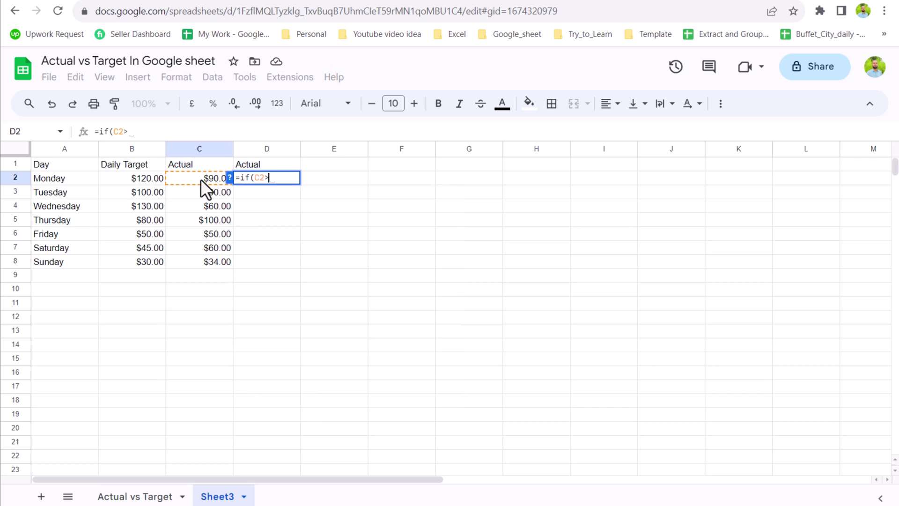
{"action": "left_click", "coordinate": [148, 180]}
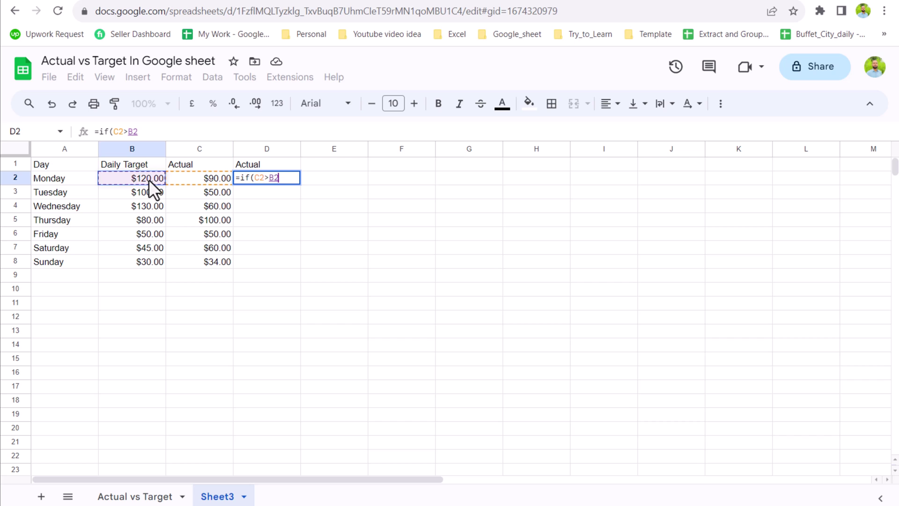
{"action": "type", "text": ","}
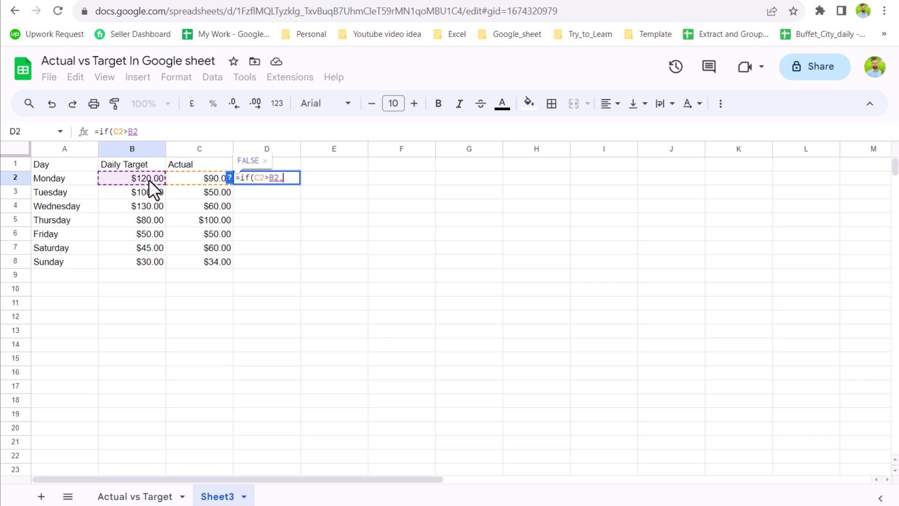
{"action": "type", "text": "B2"}
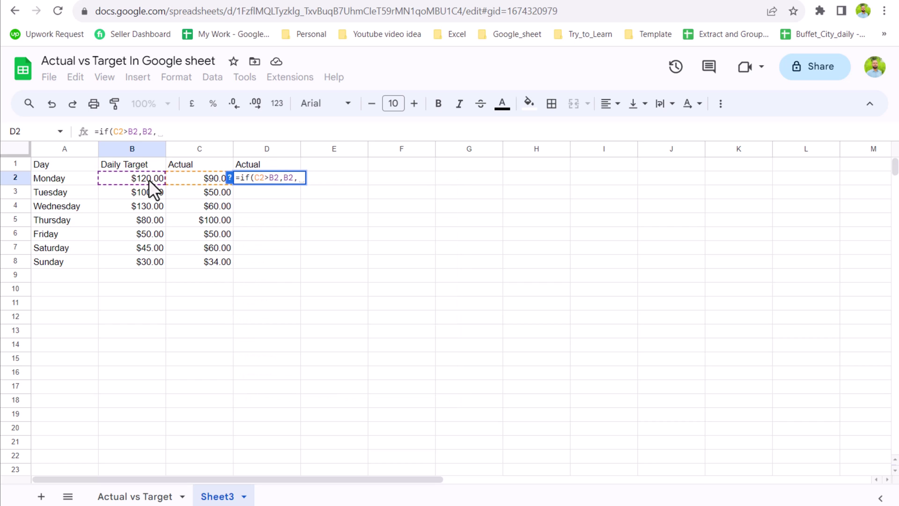
{"action": "type", "text": ",C2"}
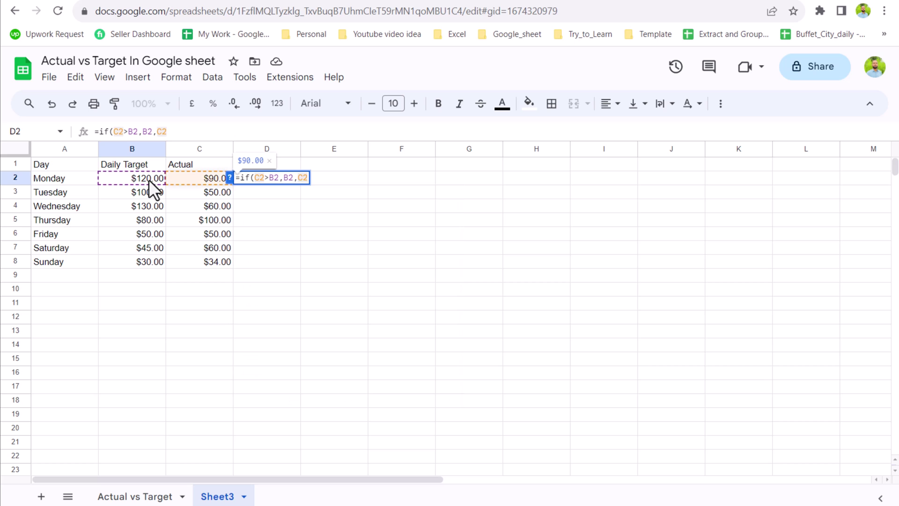
{"action": "key", "text": "Return"}
{"action": "left_click", "coordinate": [316, 277]}
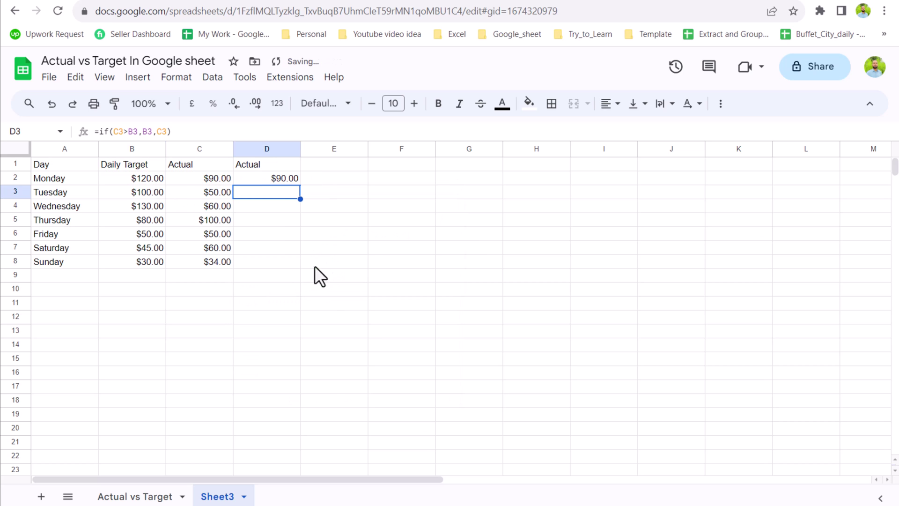
Head column E 'Target' and fill it down with =IF(C2>B2,"",B2-C2)
{"action": "left_click", "coordinate": [326, 166]}
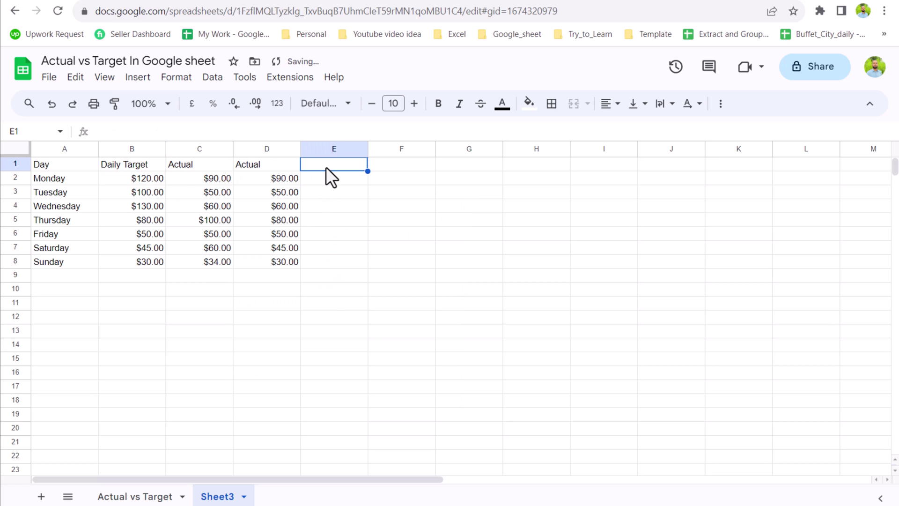
{"action": "type", "text": "Targ"}
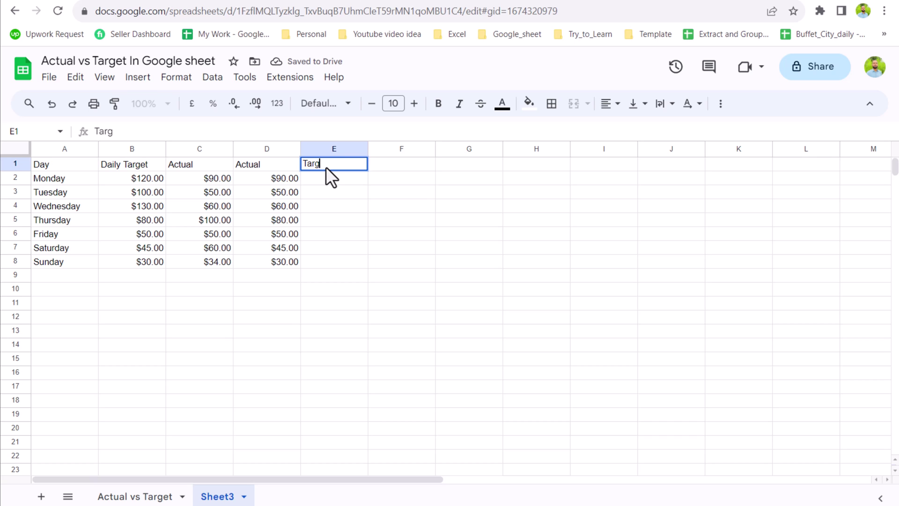
{"action": "type", "text": "et"}
{"action": "key", "text": "Return"}
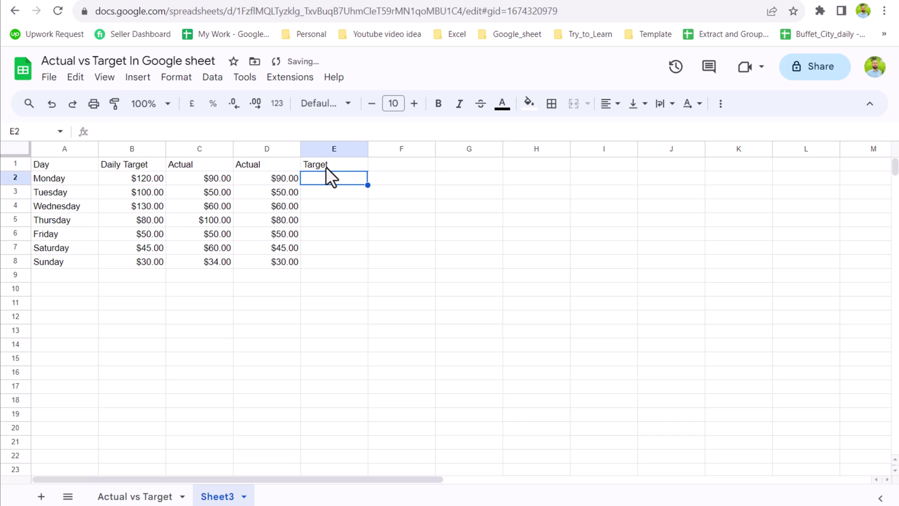
{"action": "type", "text": "=i"}
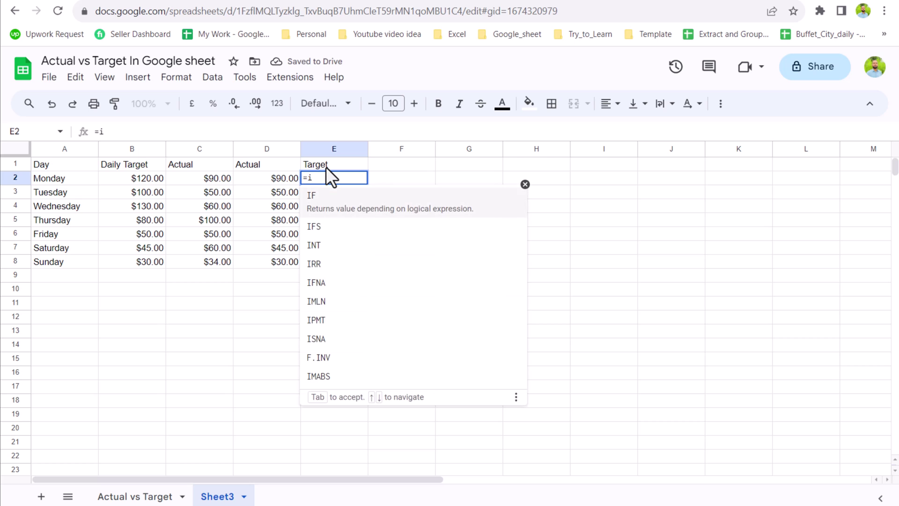
{"action": "type", "text": "f("}
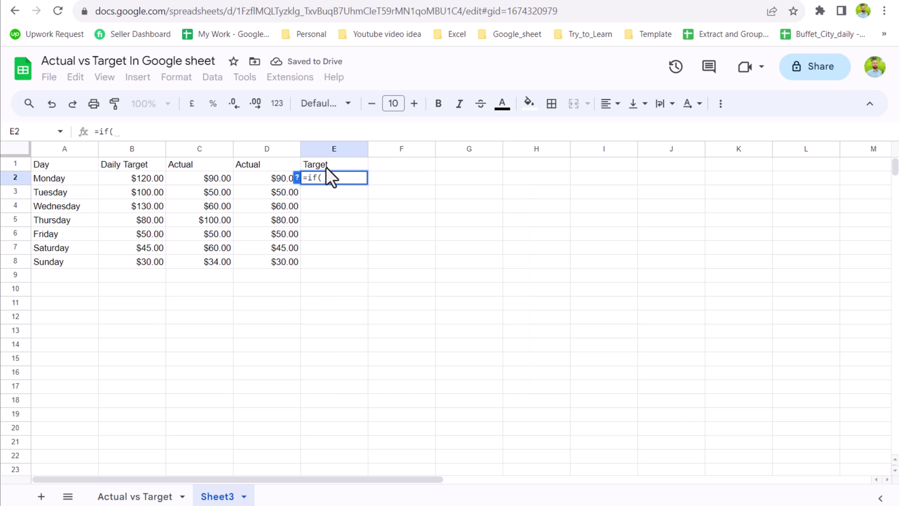
{"action": "left_click", "coordinate": [215, 179]}
{"action": "type", "text": ">"}
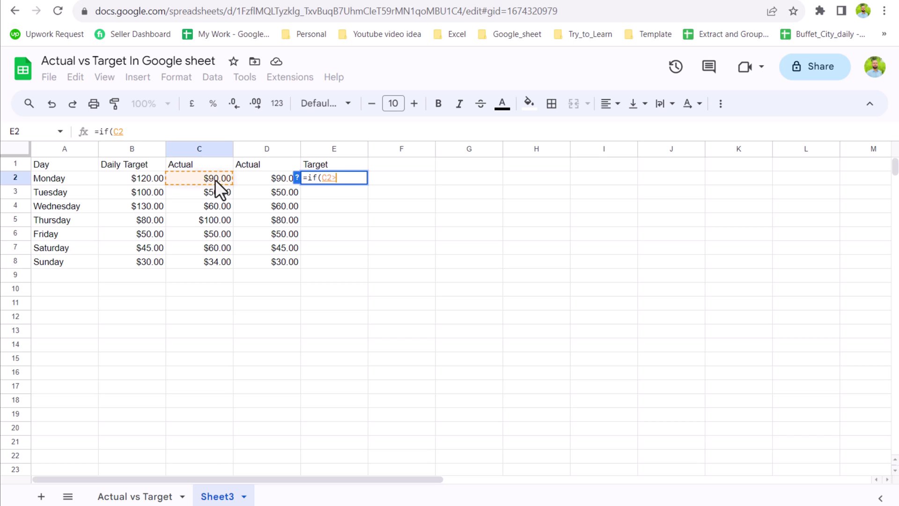
{"action": "left_click", "coordinate": [147, 180]}
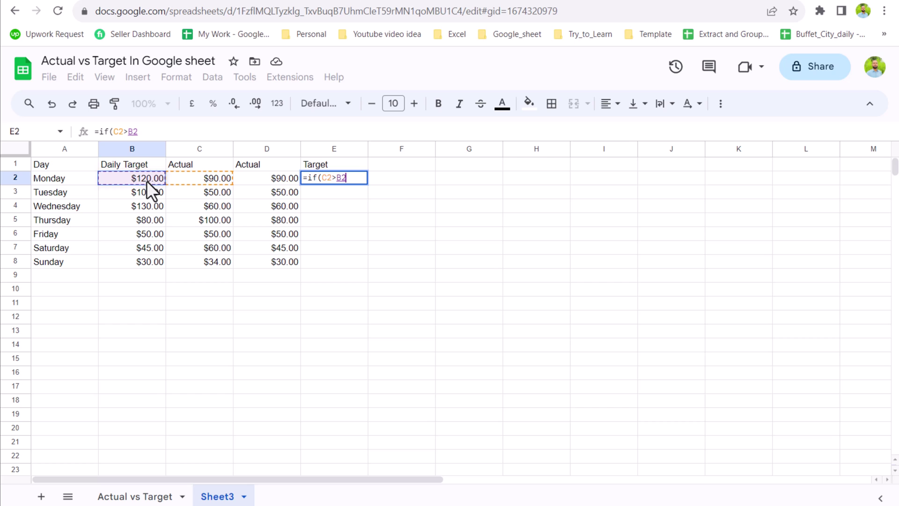
{"action": "type", "text": ","}
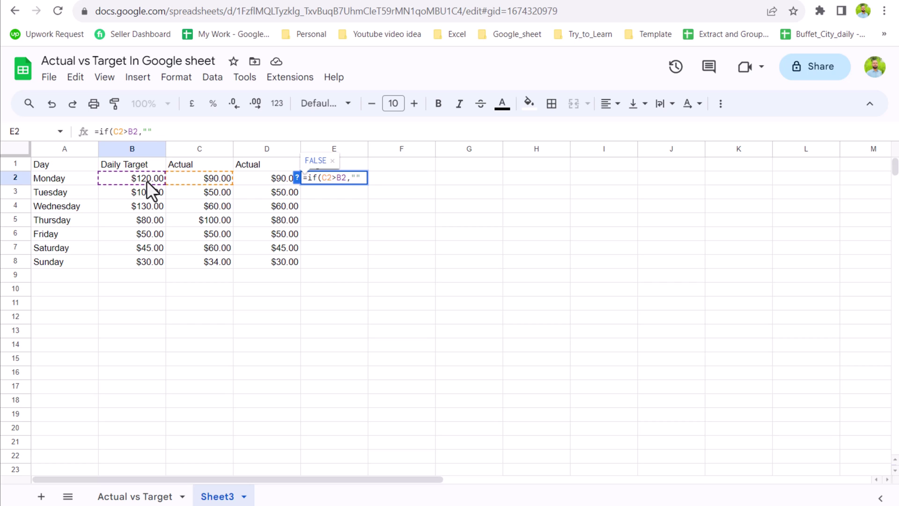
{"action": "type", "text": "\"\","}
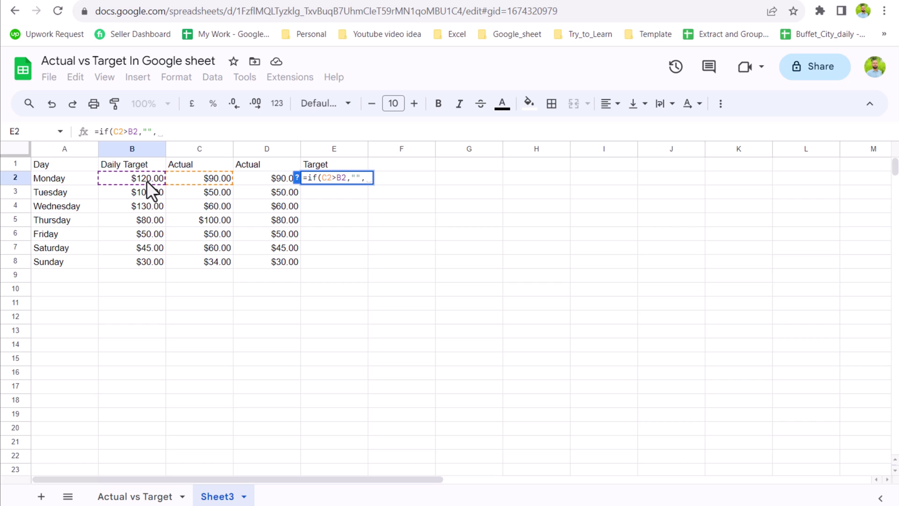
{"action": "type", "text": "B2"}
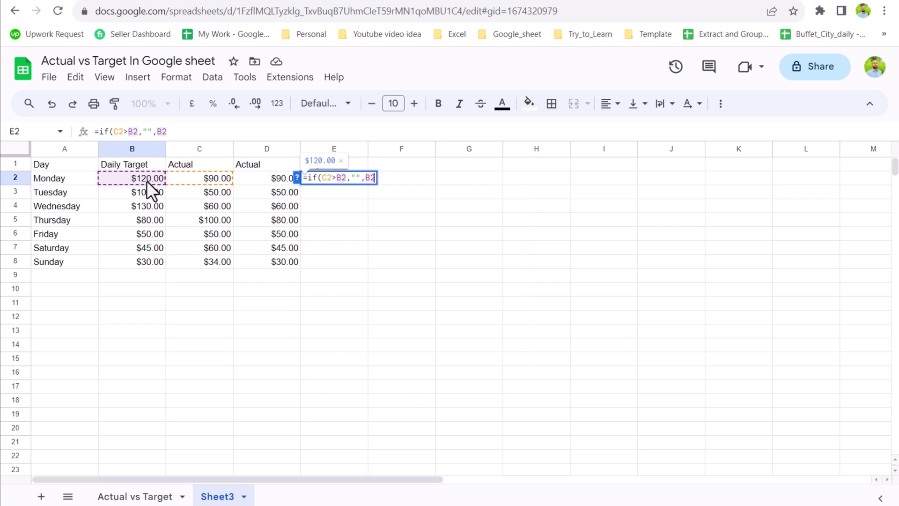
{"action": "type", "text": "-C2"}
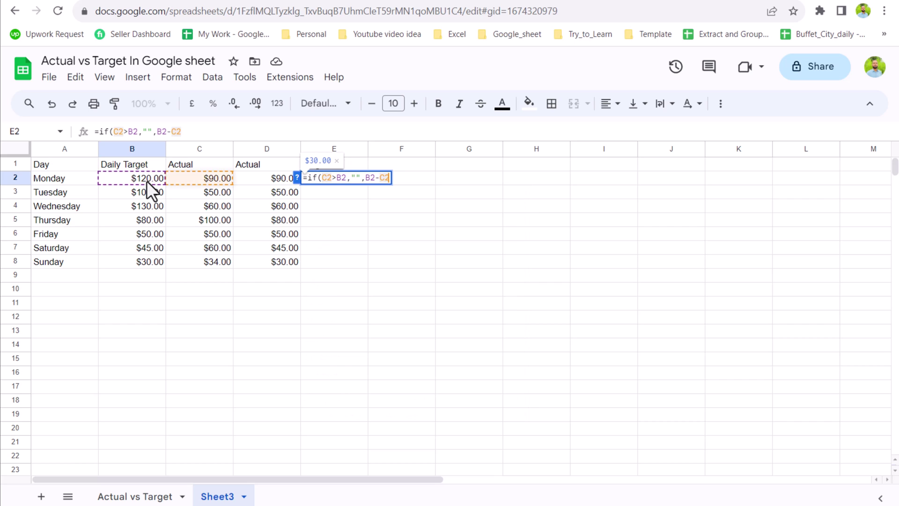
{"action": "type", "text": ")"}
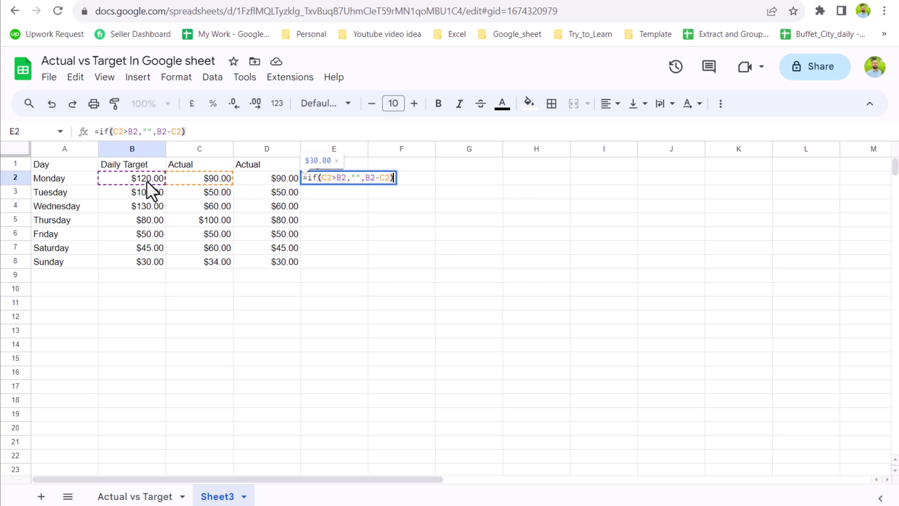
{"action": "key", "text": "Return"}
{"action": "key", "text": "ctrl+Return"}
{"action": "left_click", "coordinate": [403, 165]}
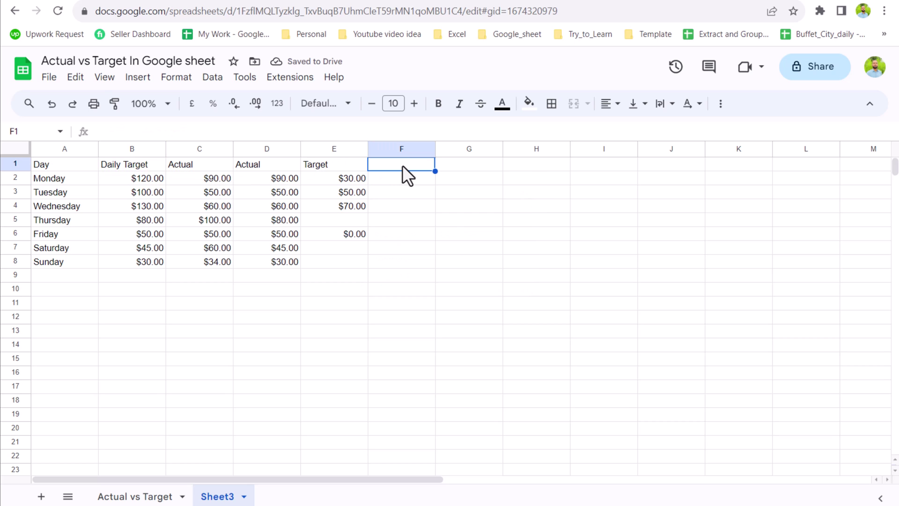
Head column F 'Outside Target' and enter =IF(C2>B2,C2-B2,"") in F2
{"action": "type", "text": "Out"}
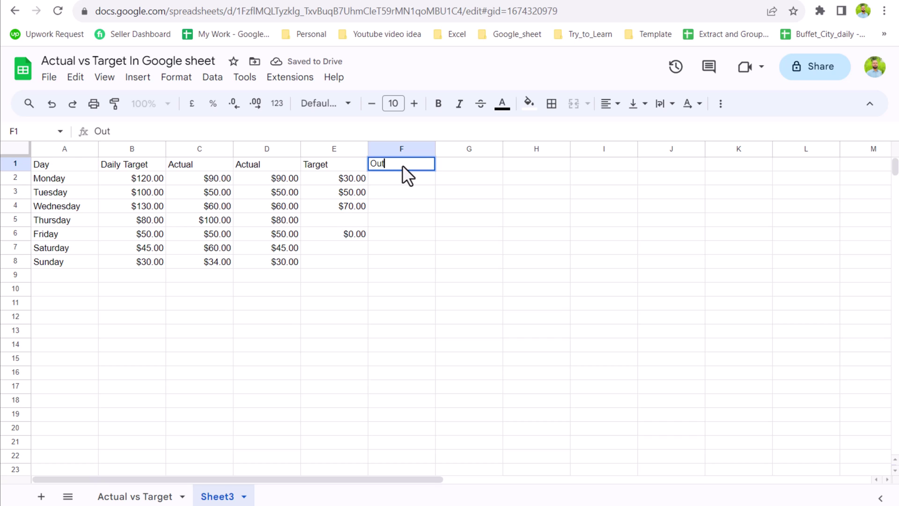
{"action": "type", "text": "side Tar"}
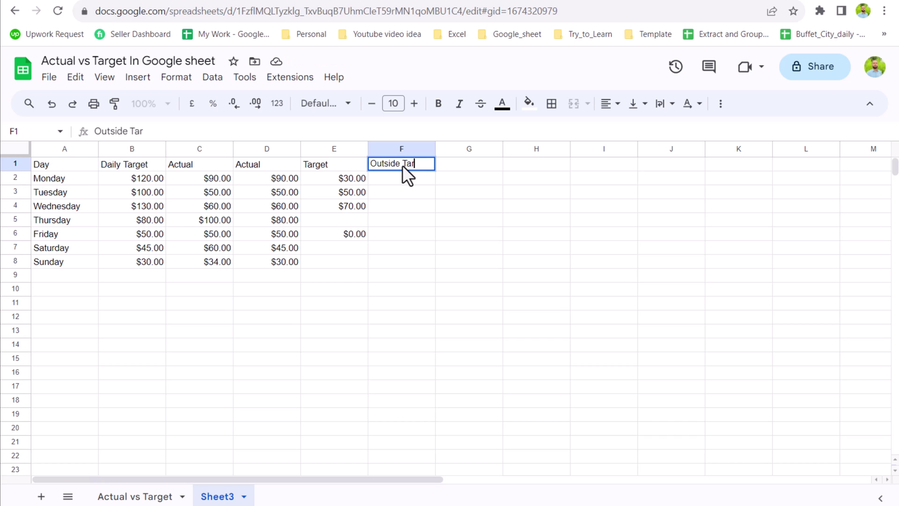
{"action": "type", "text": "get"}
{"action": "key", "text": "Return"}
{"action": "type", "text": "=if("}
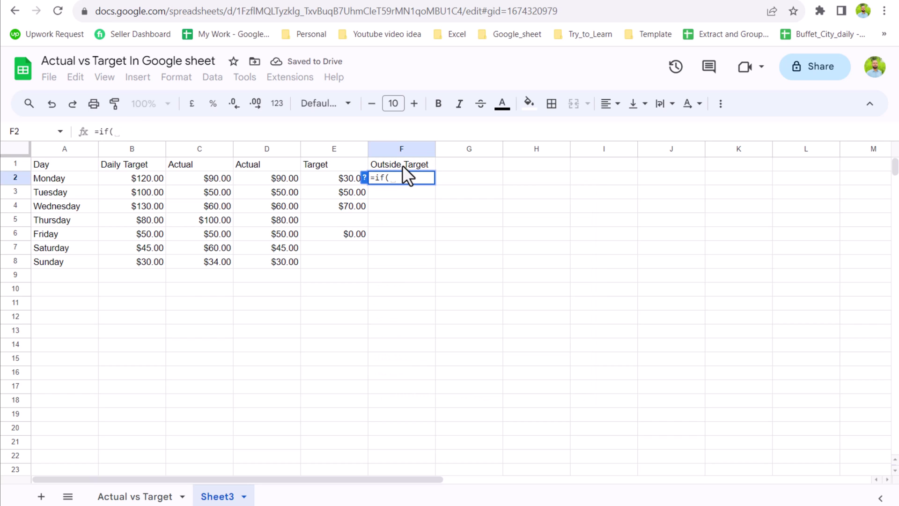
{"action": "left_click", "coordinate": [215, 178]}
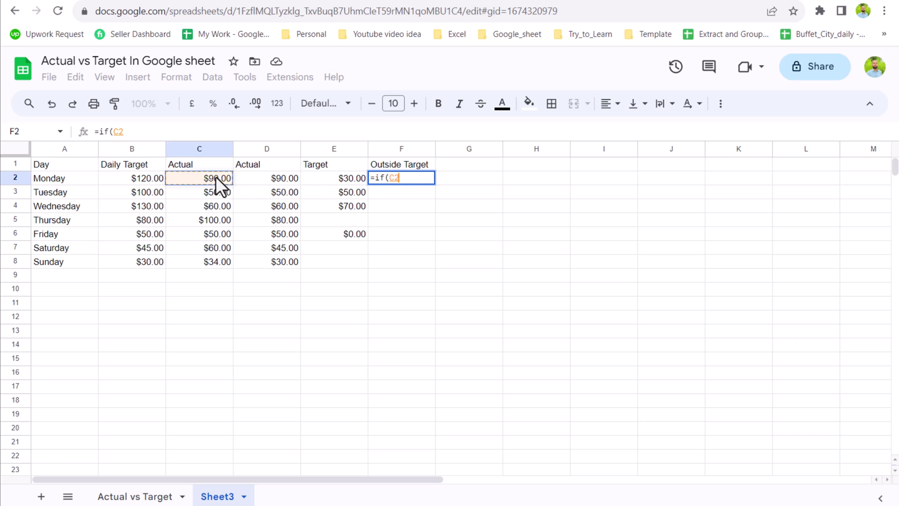
{"action": "type", "text": ">"}
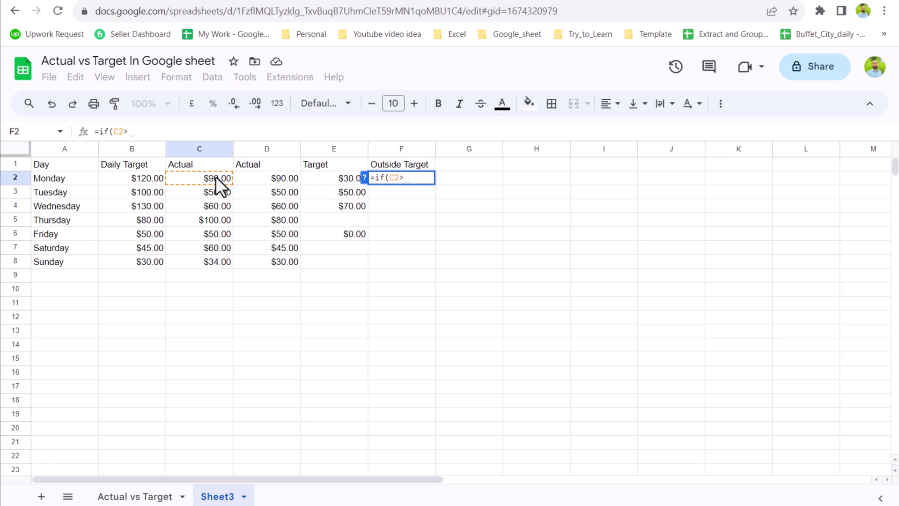
{"action": "left_click", "coordinate": [139, 180]}
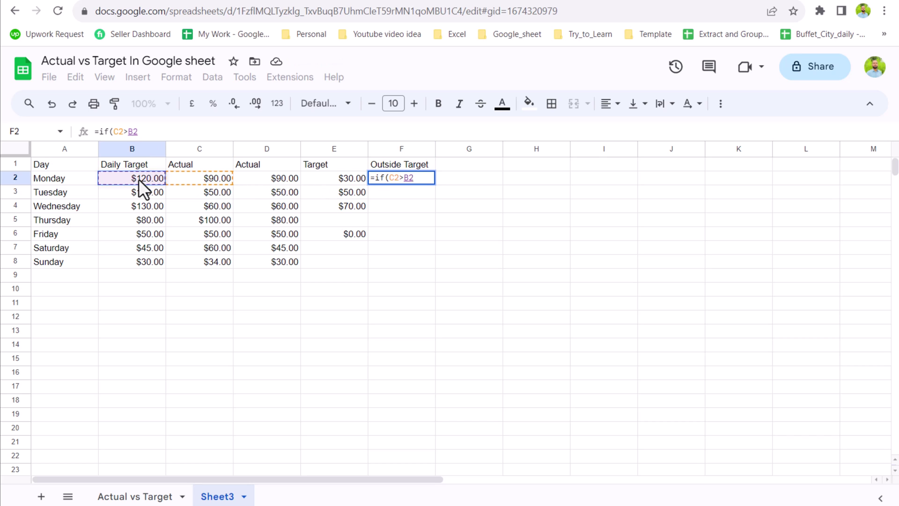
{"action": "type", "text": ","}
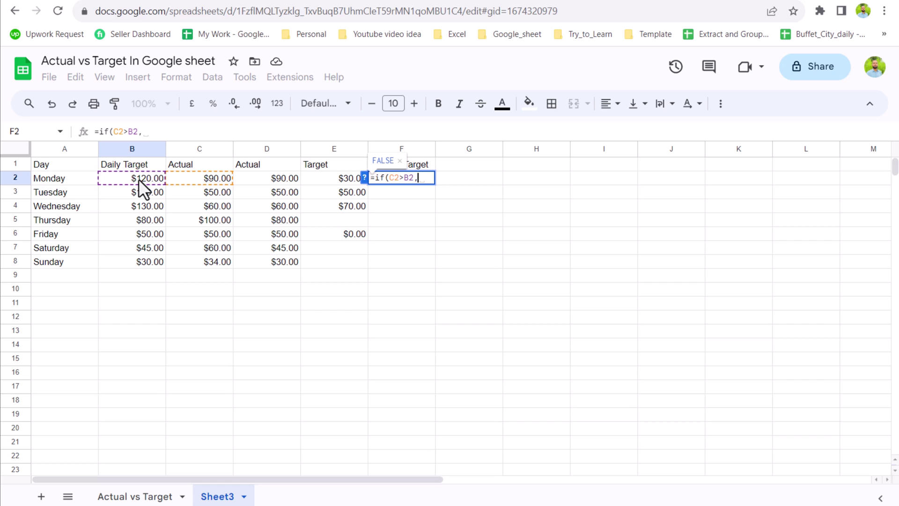
{"action": "type", "text": "C2"}
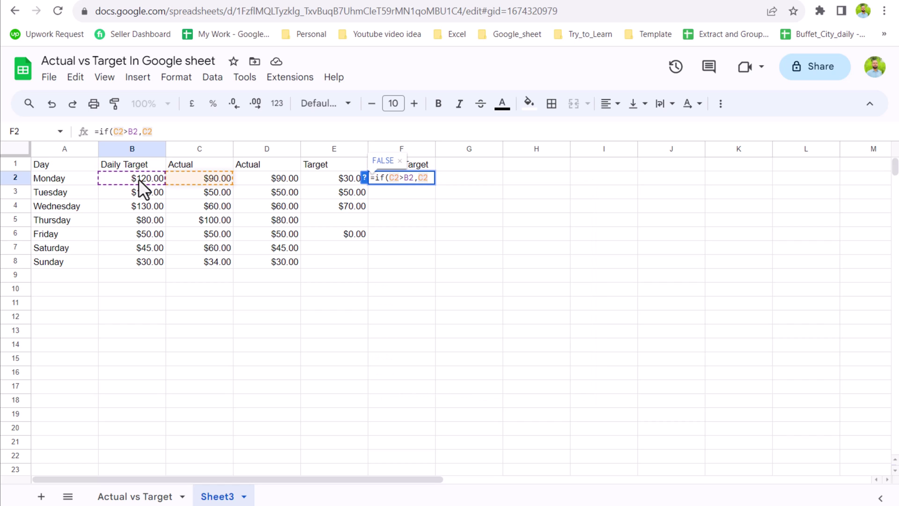
{"action": "type", "text": "-B2"}
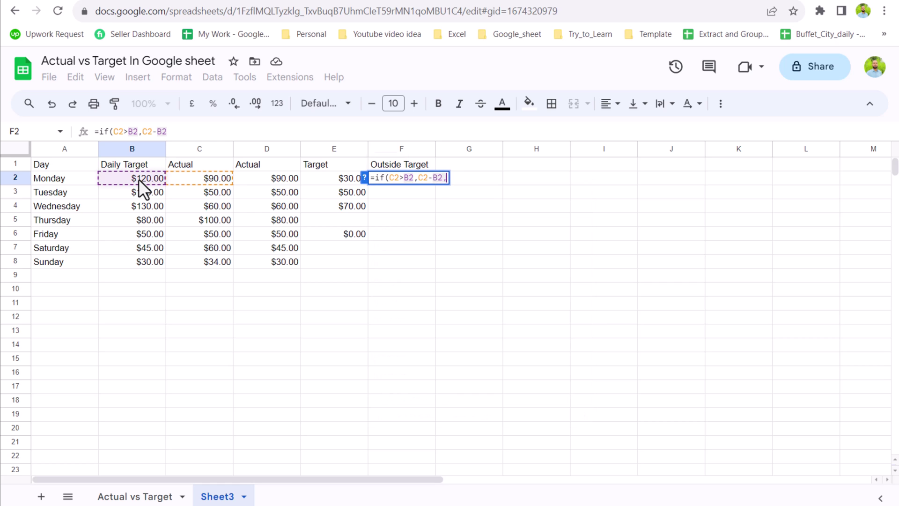
{"action": "type", "text": ","}
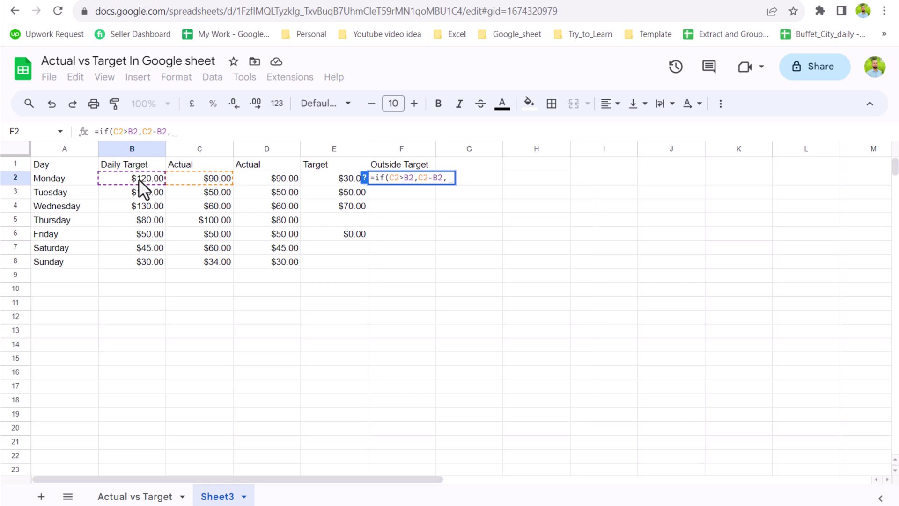
{"action": "type", "text": "\"\")"}
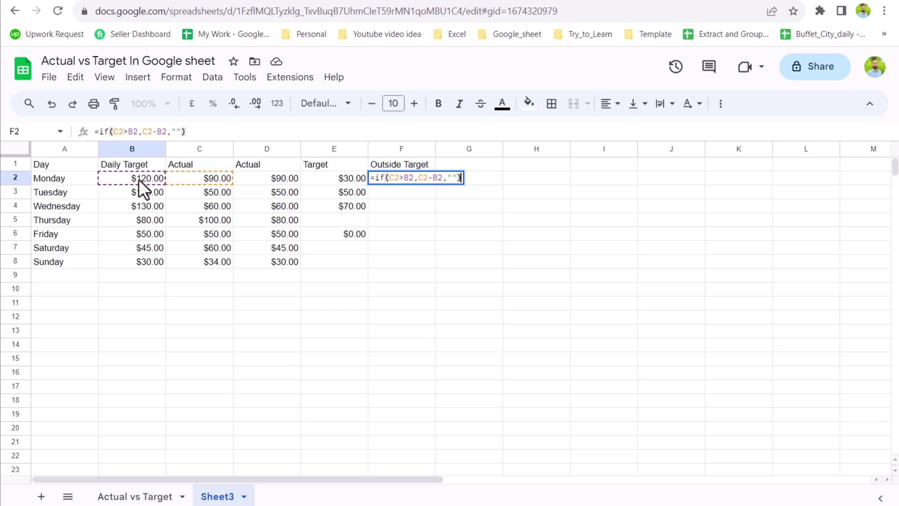
{"action": "key", "text": "Return"}
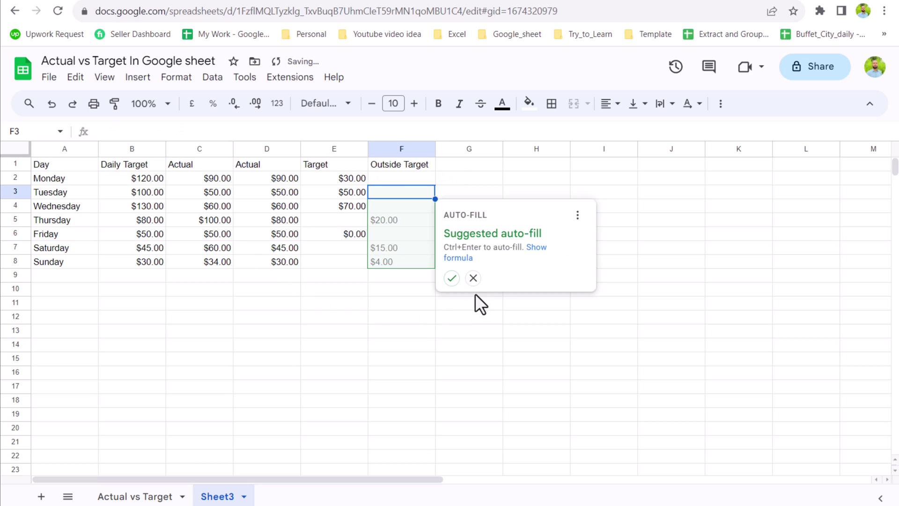
Fill the Outside Target formula down, then insert a stacked bar chart of A1:F8
{"action": "left_click", "coordinate": [452, 279]}
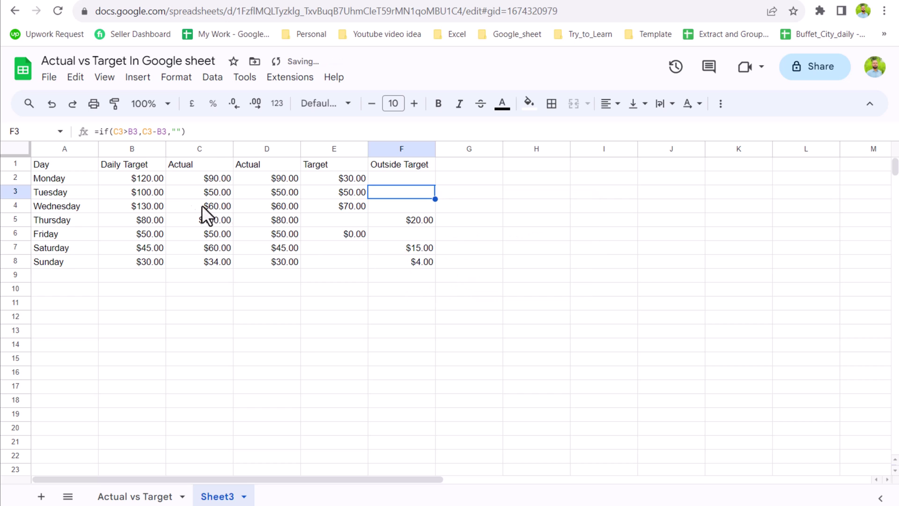
{"action": "left_click_drag", "start_coordinate": [65, 163], "coordinate": [132, 206]}
{"action": "left_click_drag", "start_coordinate": [193, 222], "coordinate": [408, 271]}
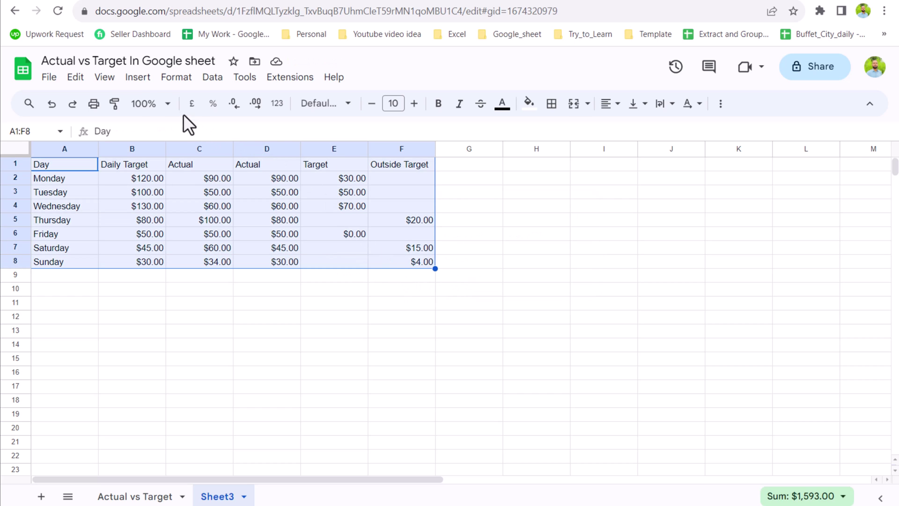
{"action": "left_click", "coordinate": [138, 77]}
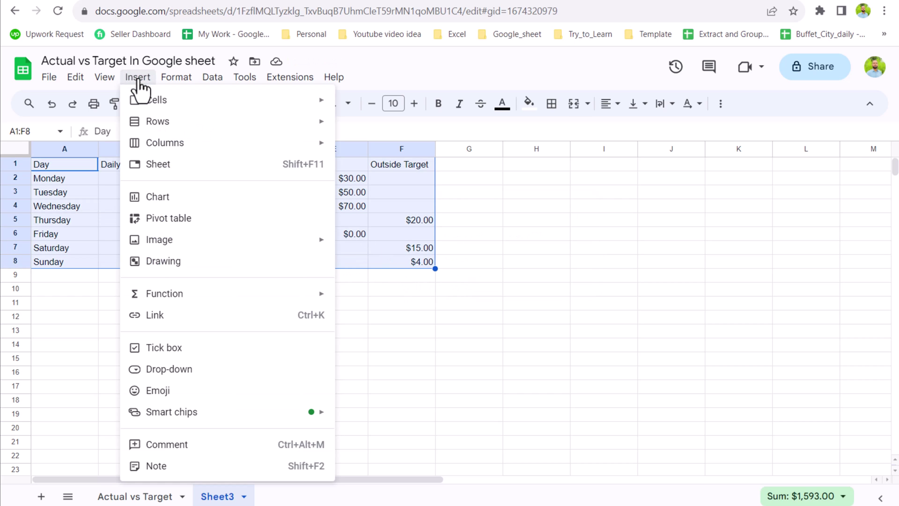
{"action": "left_click", "coordinate": [146, 205]}
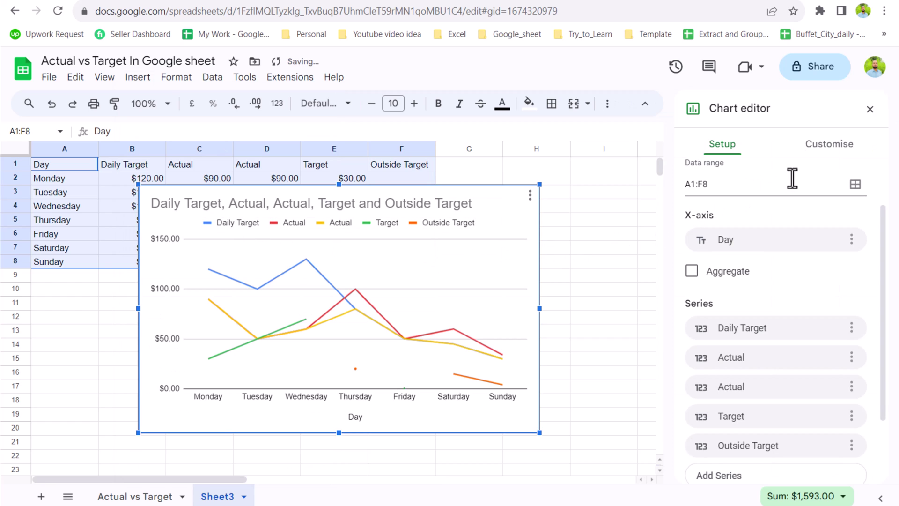
{"action": "left_click", "coordinate": [750, 203]}
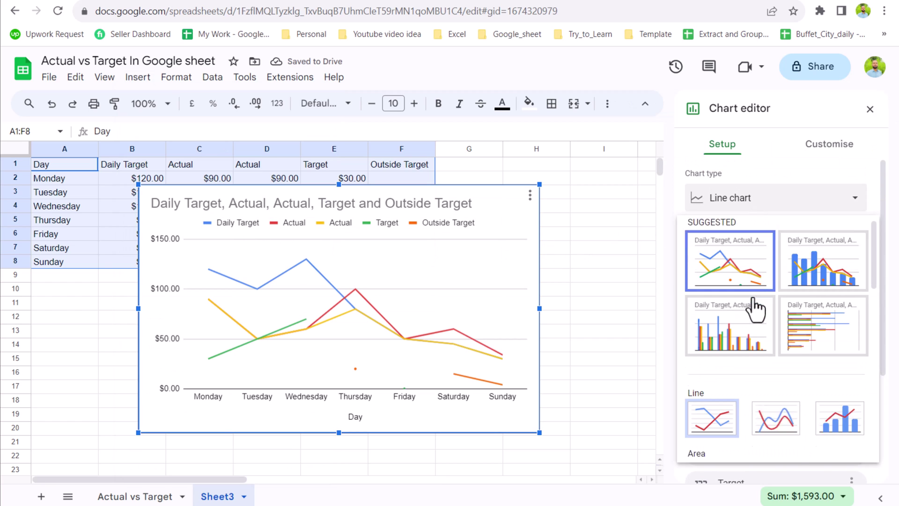
{"action": "scroll", "coordinate": [755, 328], "scroll_direction": "down", "scroll_amount": 3}
{"action": "scroll", "coordinate": [754, 356], "scroll_direction": "down", "scroll_amount": 5}
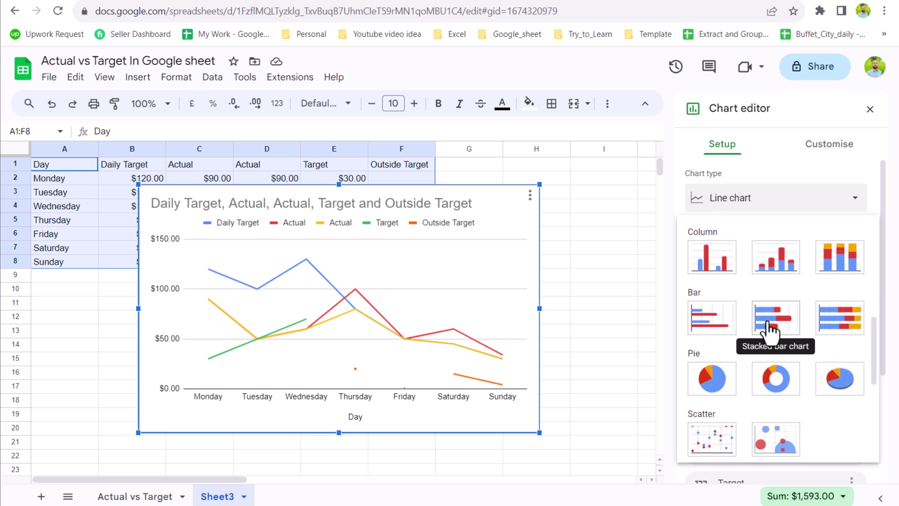
{"action": "left_click", "coordinate": [771, 323]}
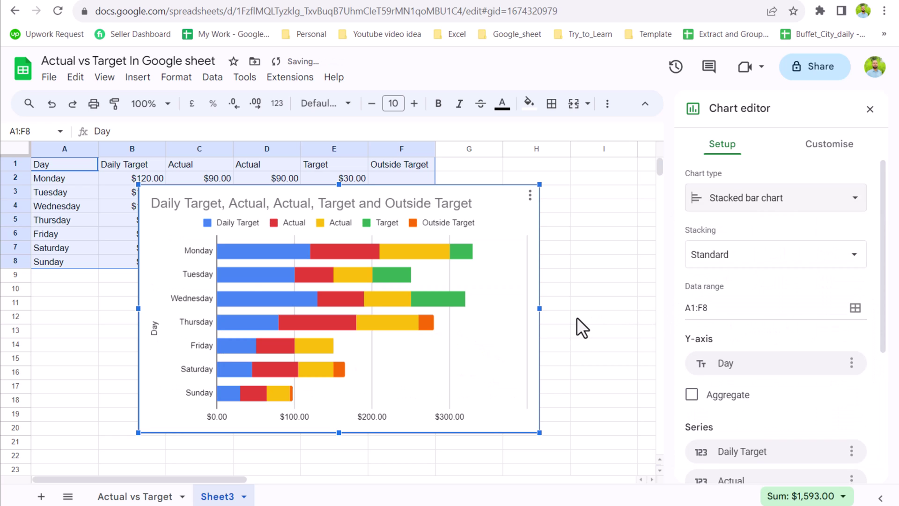
Remove the Daily Target and duplicate Actual series from the chart
{"action": "scroll", "coordinate": [628, 347], "scroll_direction": "down", "scroll_amount": 1}
{"action": "scroll", "coordinate": [806, 418], "scroll_direction": "down", "scroll_amount": 2}
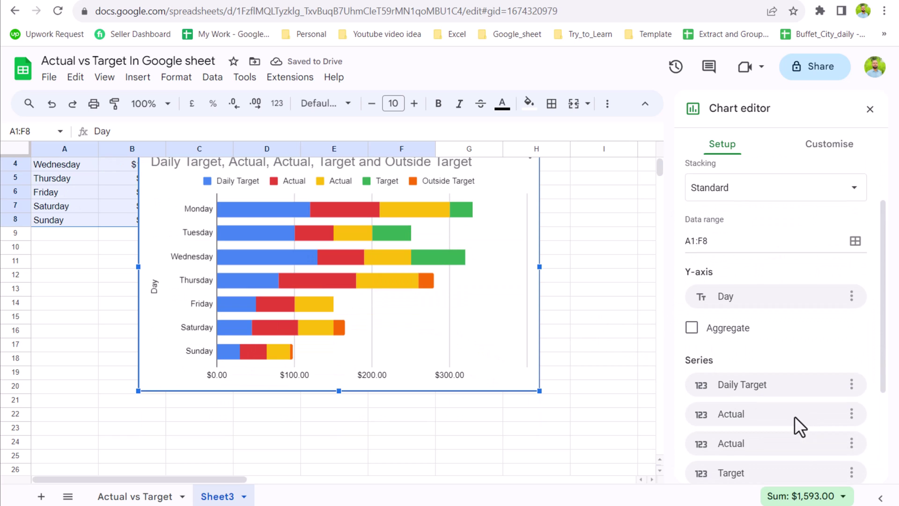
{"action": "left_click", "coordinate": [852, 385]}
{"action": "left_click", "coordinate": [850, 408]}
{"action": "left_click", "coordinate": [852, 384]}
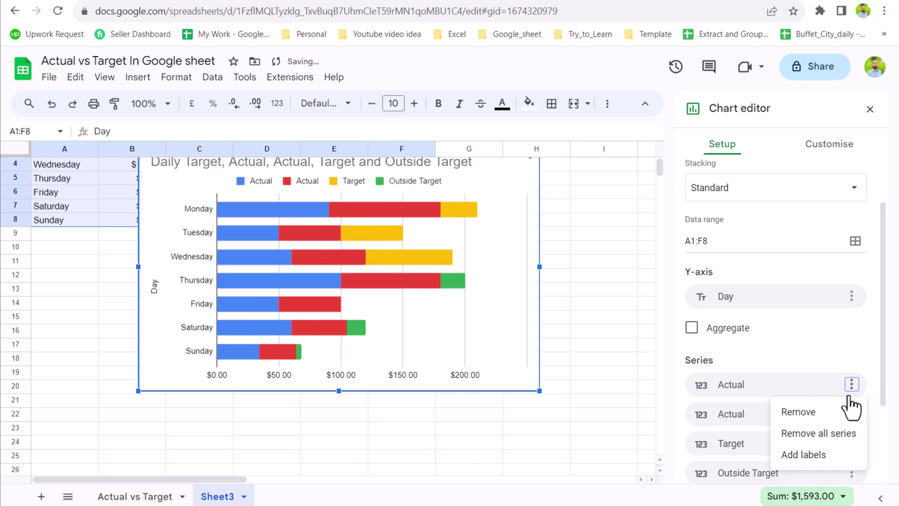
{"action": "left_click", "coordinate": [840, 410]}
{"action": "scroll", "coordinate": [577, 392], "scroll_direction": "up", "scroll_amount": 1}
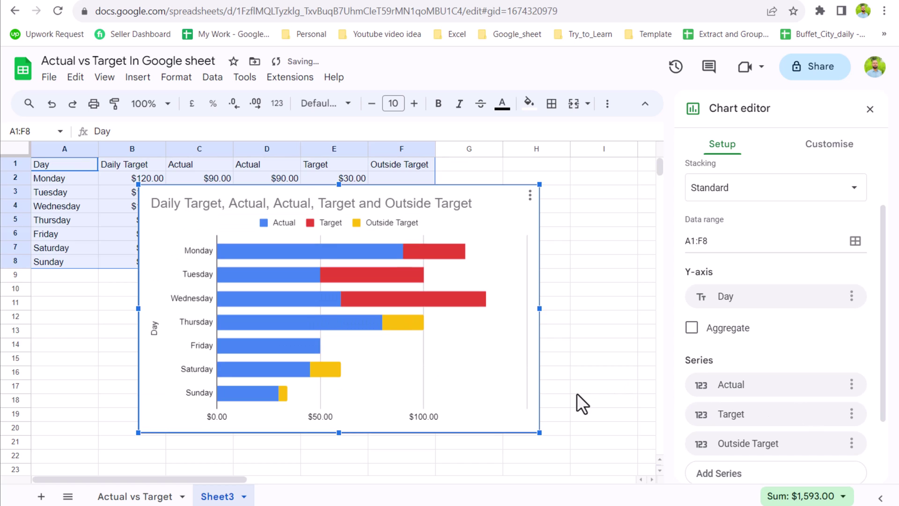
Delete the chart title and move the chart below the table to row 12
{"action": "left_click", "coordinate": [184, 206]}
{"action": "key", "text": "Delete"}
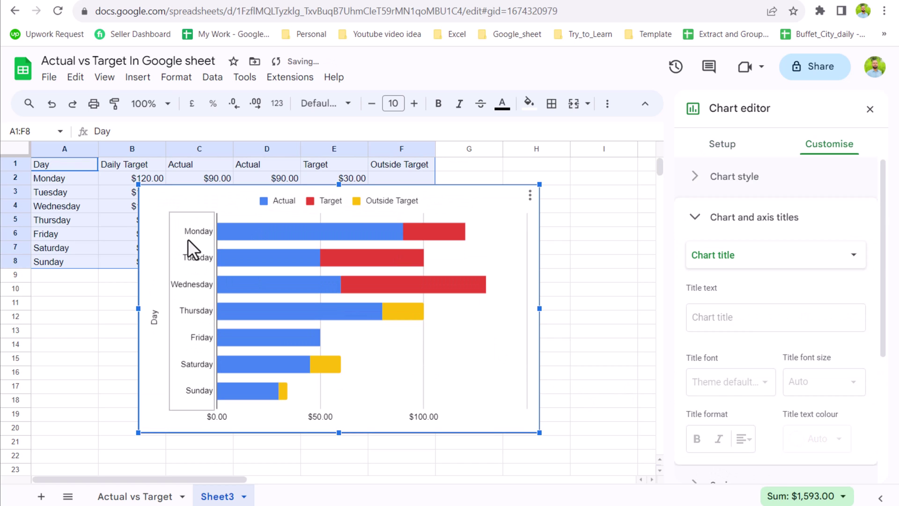
{"action": "left_click_drag", "start_coordinate": [166, 204], "coordinate": [163, 319]}
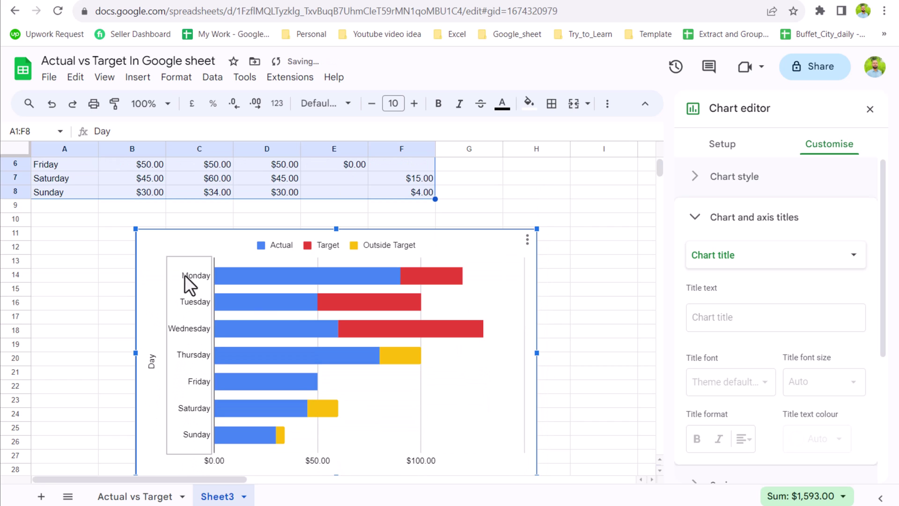
Change Sunday's Actual in C8 to 30
{"action": "left_click", "coordinate": [202, 262]}
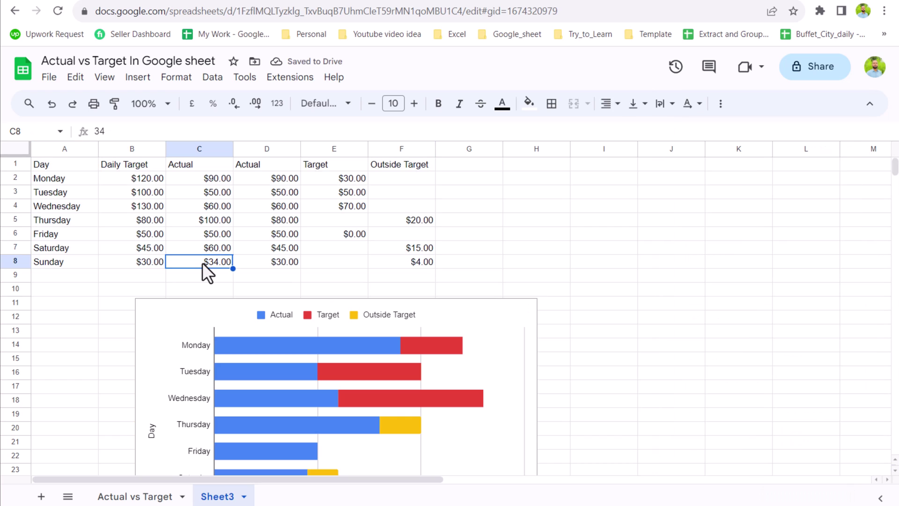
{"action": "type", "text": "30"}
{"action": "key", "text": "Return"}
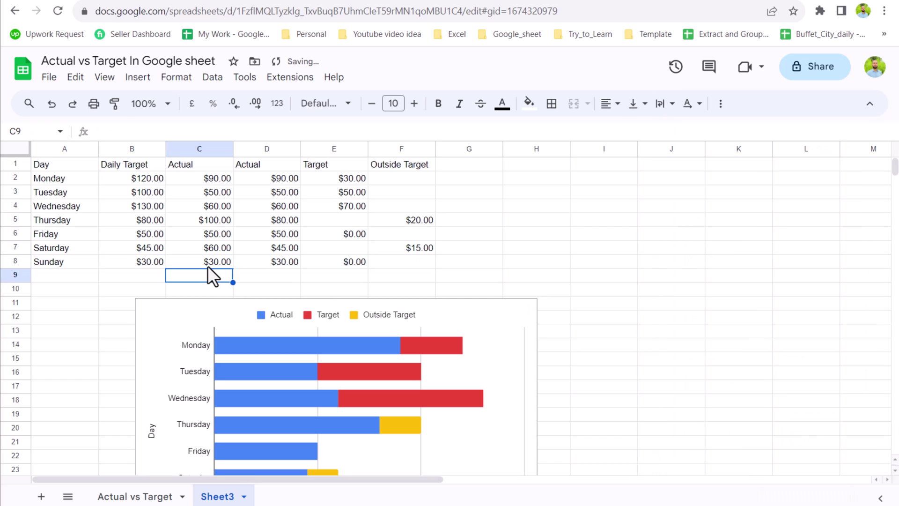
{"action": "scroll", "coordinate": [339, 322], "scroll_direction": "down", "scroll_amount": 2}
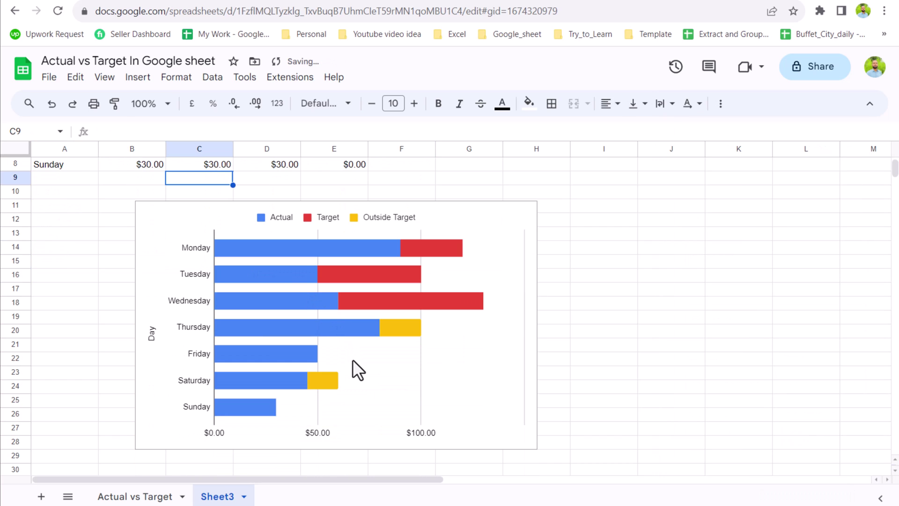
{"action": "scroll", "coordinate": [352, 359], "scroll_direction": "up", "scroll_amount": 2}
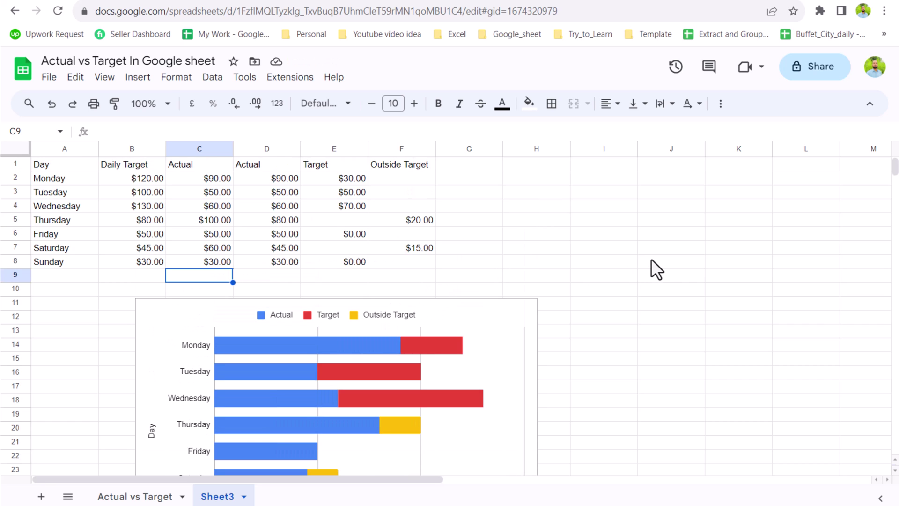
Narrow columns I through Z
{"action": "left_click_drag", "start_coordinate": [431, 479], "coordinate": [541, 479]}
{"action": "left_click", "coordinate": [406, 148]}
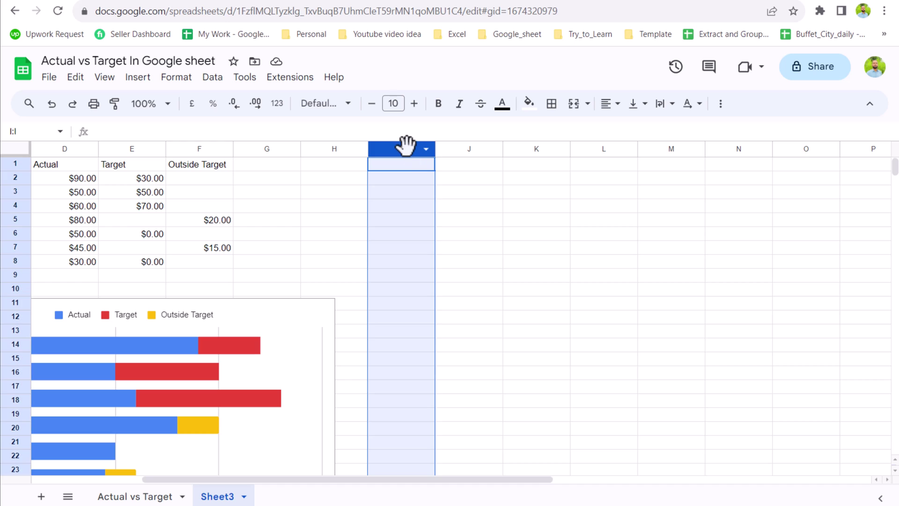
{"action": "key", "text": "shift+Right"}
{"action": "key", "text": "ctrl+shift+Right"}
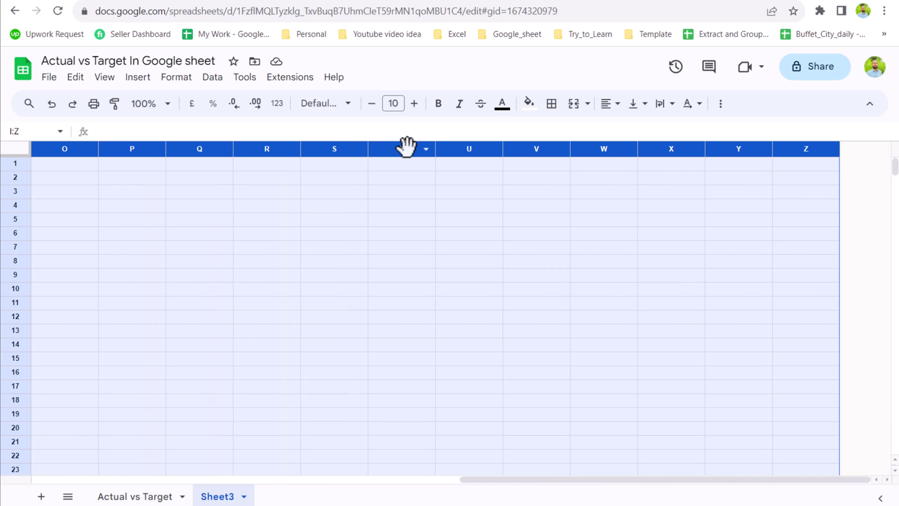
{"action": "left_click_drag", "start_coordinate": [439, 148], "coordinate": [397, 149]}
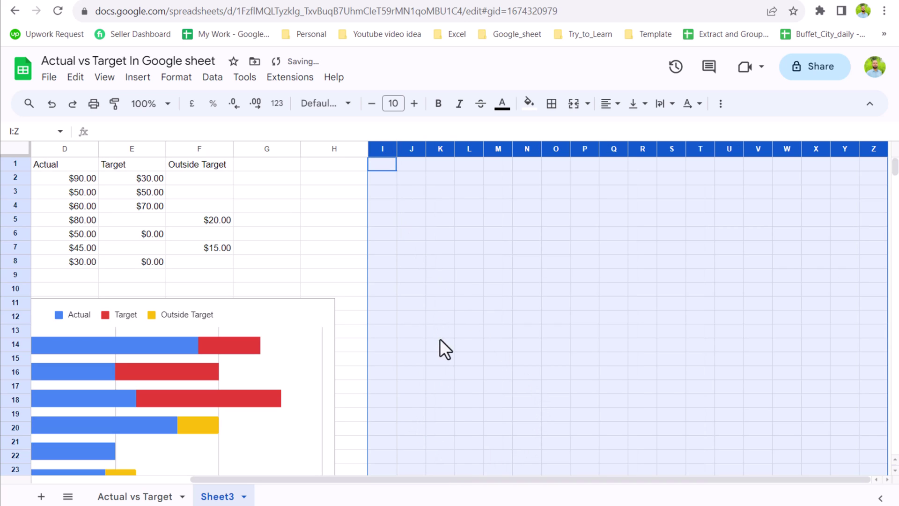
Merge K2:W3 and enter the header 'Actual vs Target'
{"action": "left_click", "coordinate": [449, 194]}
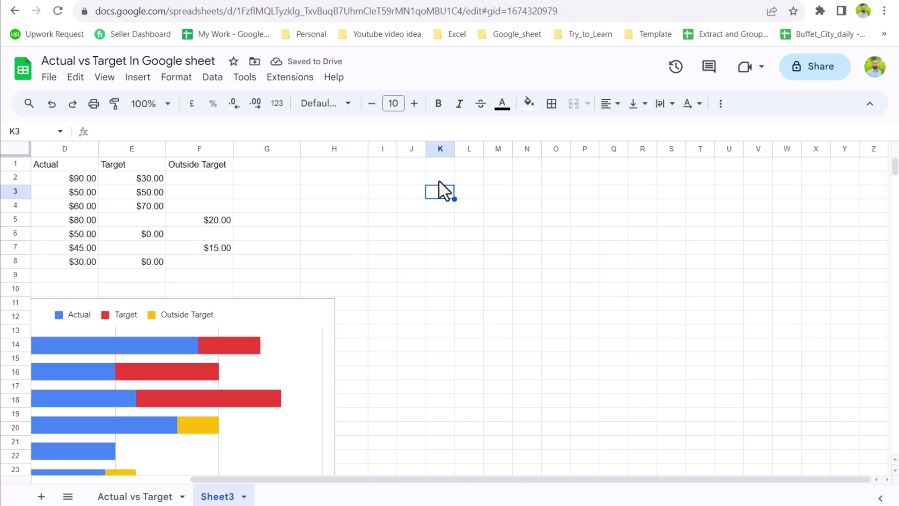
{"action": "left_click_drag", "start_coordinate": [439, 180], "coordinate": [783, 194]}
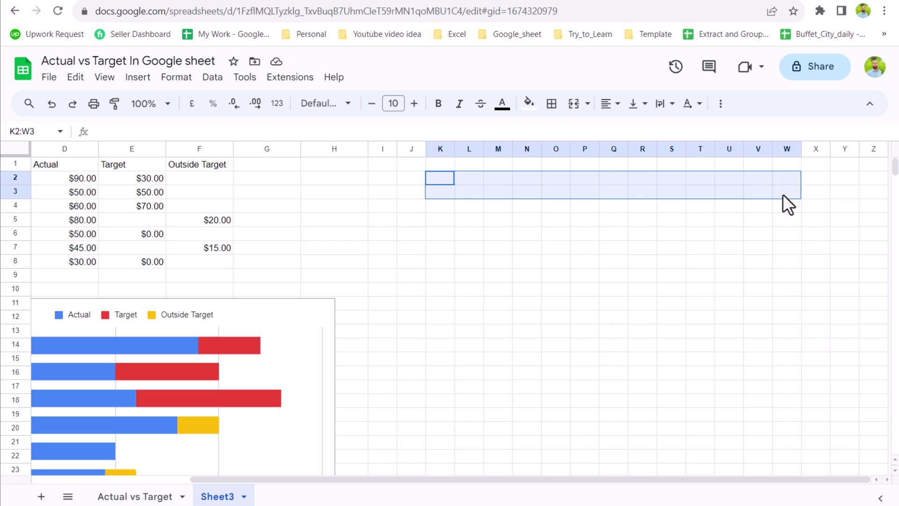
{"action": "left_click", "coordinate": [574, 104]}
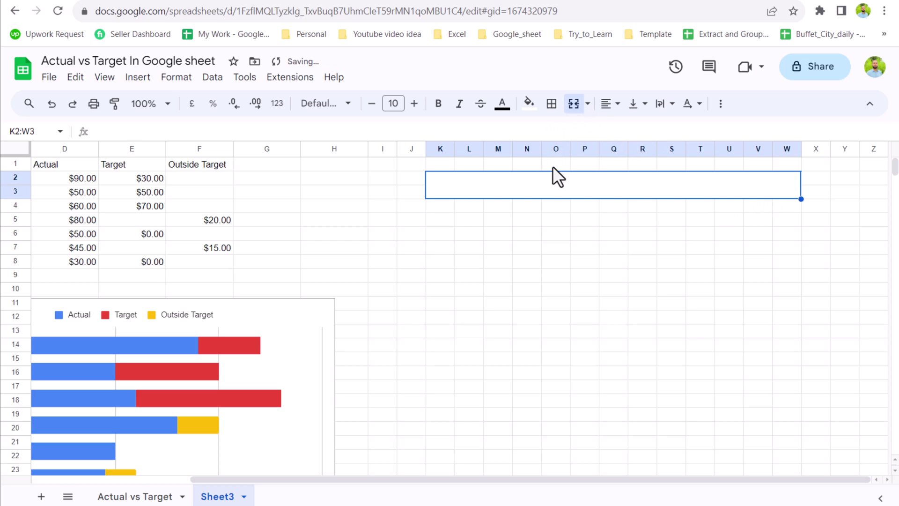
{"action": "type", "text": "Actual vs "}
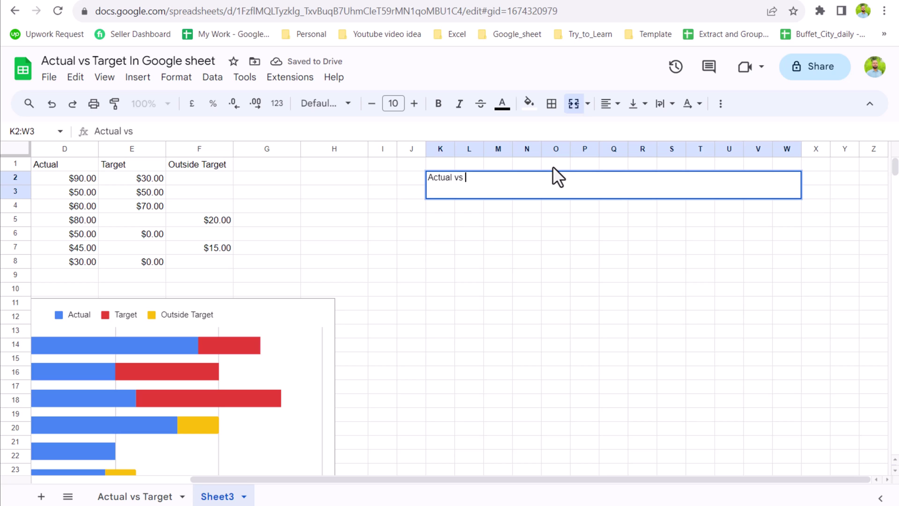
{"action": "type", "text": "Target"}
{"action": "key", "text": "Return"}
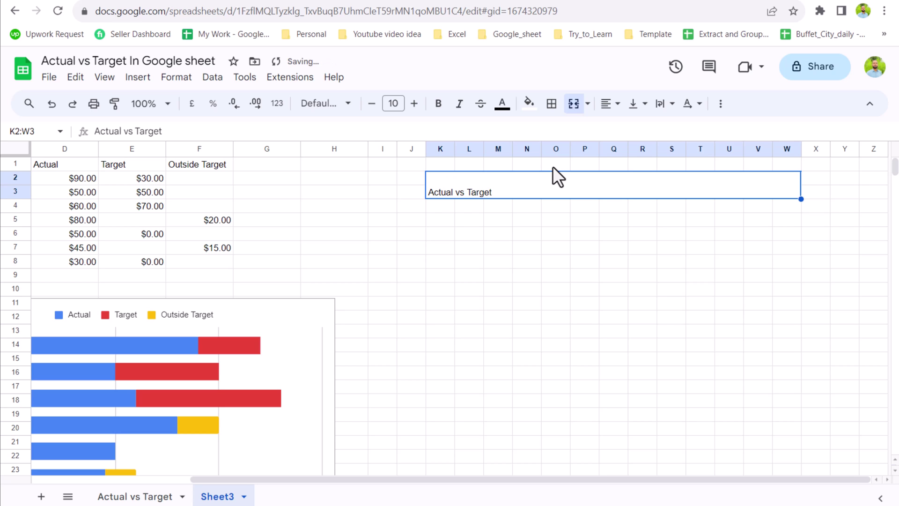
{"action": "left_click", "coordinate": [638, 317]}
Centre the header both ways, set Amaranth font size 16, and fill it light grey
{"action": "left_click", "coordinate": [575, 194]}
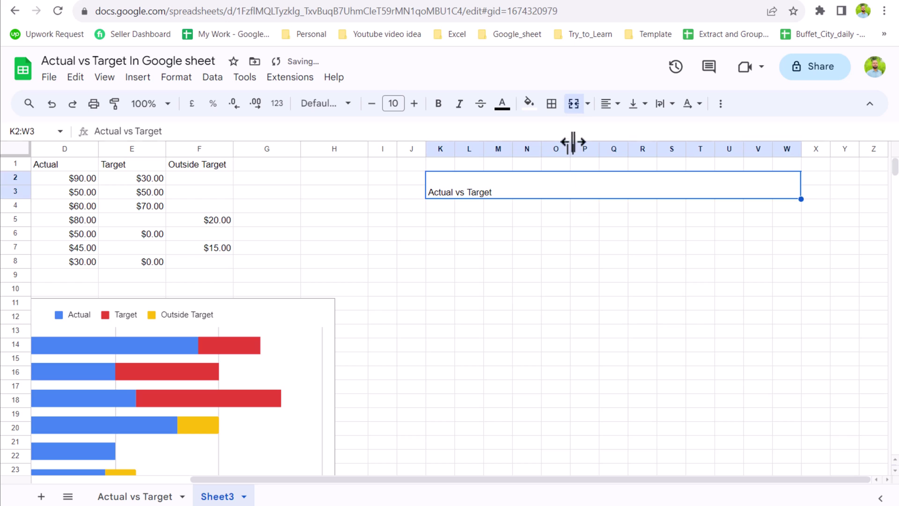
{"action": "left_click", "coordinate": [608, 107]}
{"action": "left_click", "coordinate": [628, 130]}
{"action": "left_click", "coordinate": [634, 106]}
{"action": "left_click", "coordinate": [653, 130]}
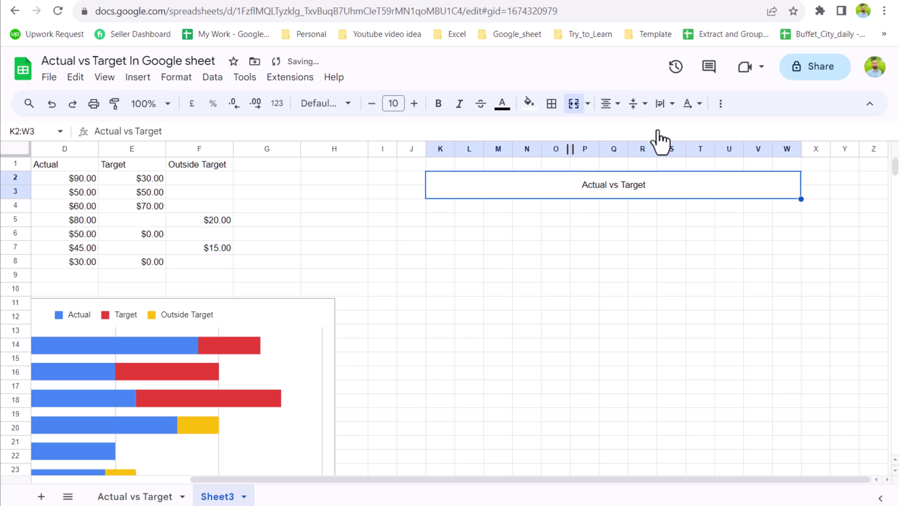
{"action": "left_click", "coordinate": [347, 107]}
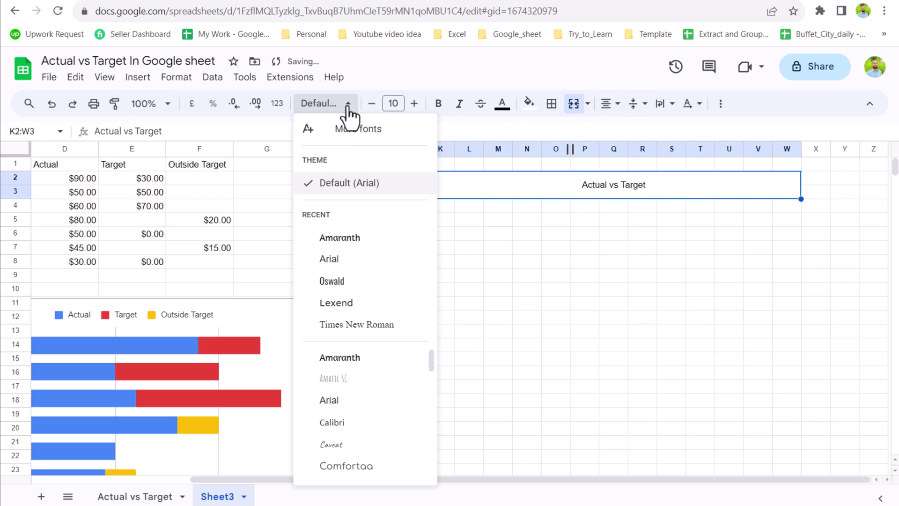
{"action": "left_click", "coordinate": [339, 238]}
{"action": "left_click", "coordinate": [415, 105]}
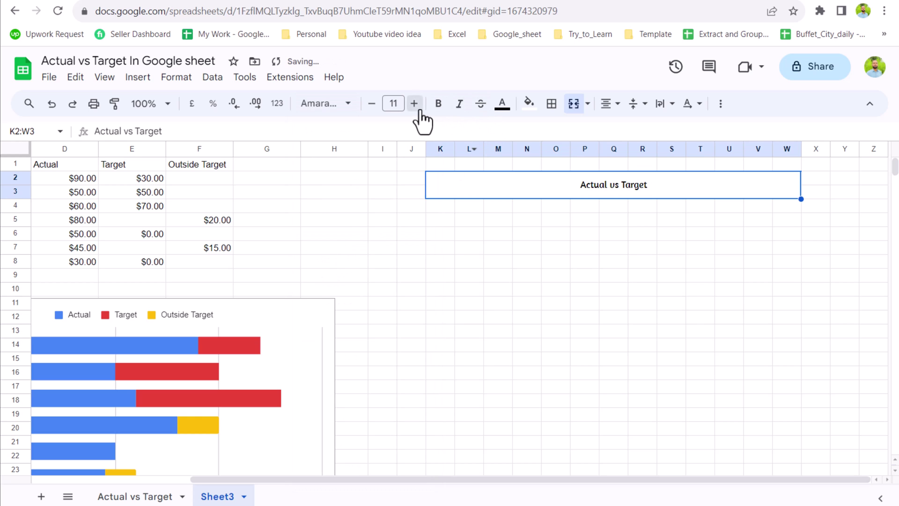
{"action": "left_click", "coordinate": [415, 105]}
{"action": "left_click", "coordinate": [415, 105]}
{"action": "left_click", "coordinate": [415, 105]}
{"action": "left_click", "coordinate": [415, 105]}
{"action": "left_click", "coordinate": [415, 105]}
{"action": "left_click", "coordinate": [523, 109]}
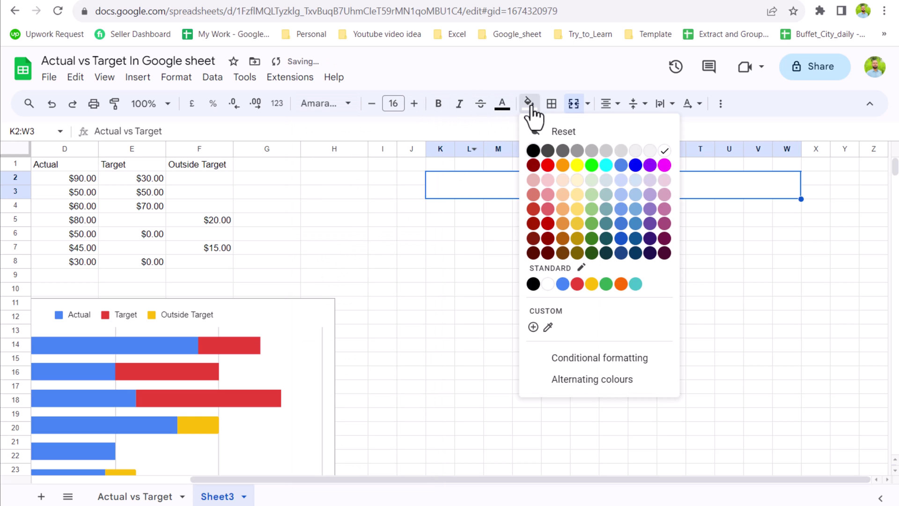
{"action": "left_click", "coordinate": [658, 157]}
Merge K4:W21 into one box and give it an outer border
{"action": "left_click_drag", "start_coordinate": [444, 206], "coordinate": [783, 446]}
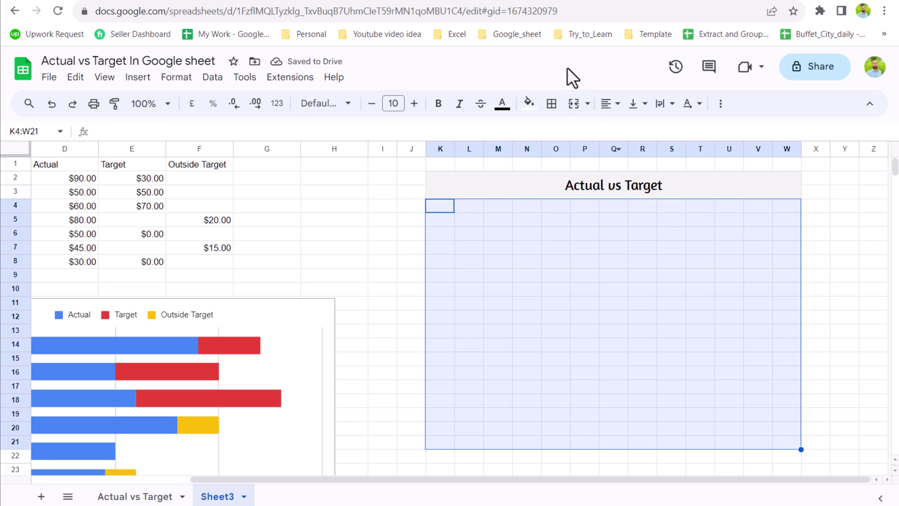
{"action": "left_click", "coordinate": [573, 104]}
{"action": "left_click", "coordinate": [552, 103]}
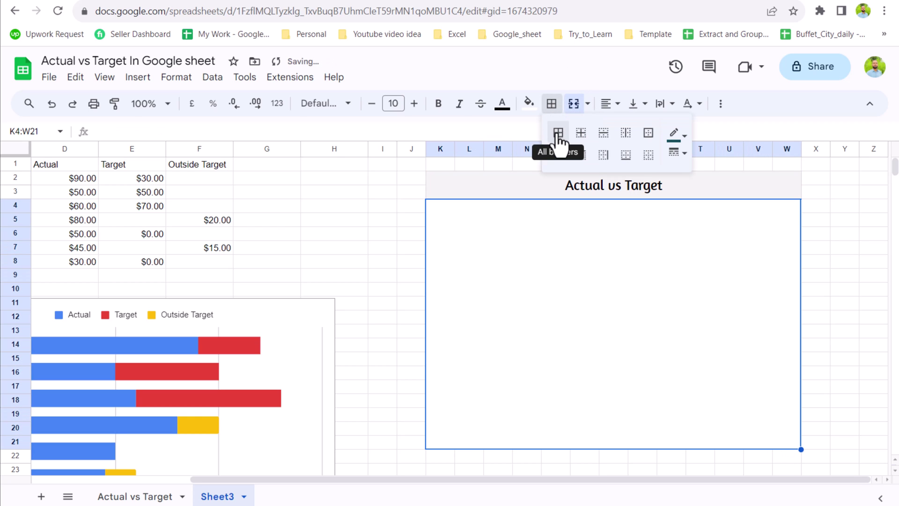
{"action": "left_click", "coordinate": [558, 134]}
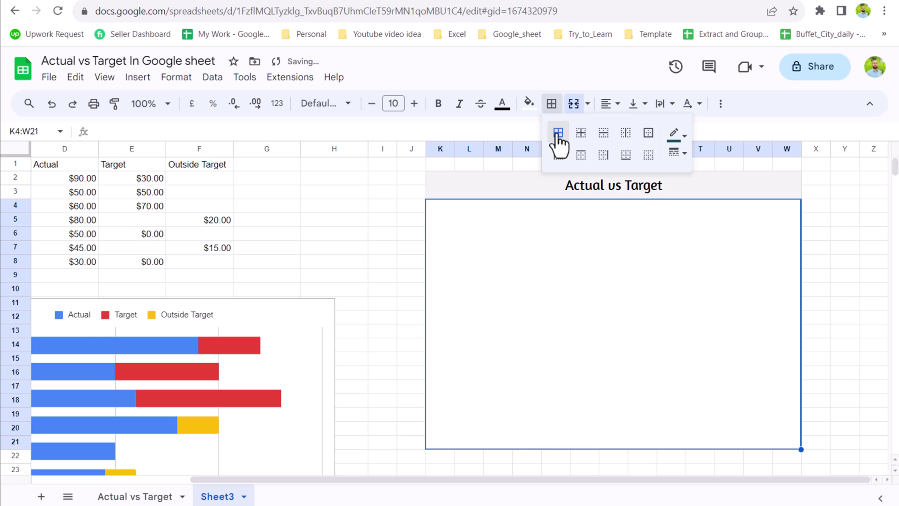
{"action": "left_click", "coordinate": [842, 309]}
{"action": "left_click", "coordinate": [670, 191]}
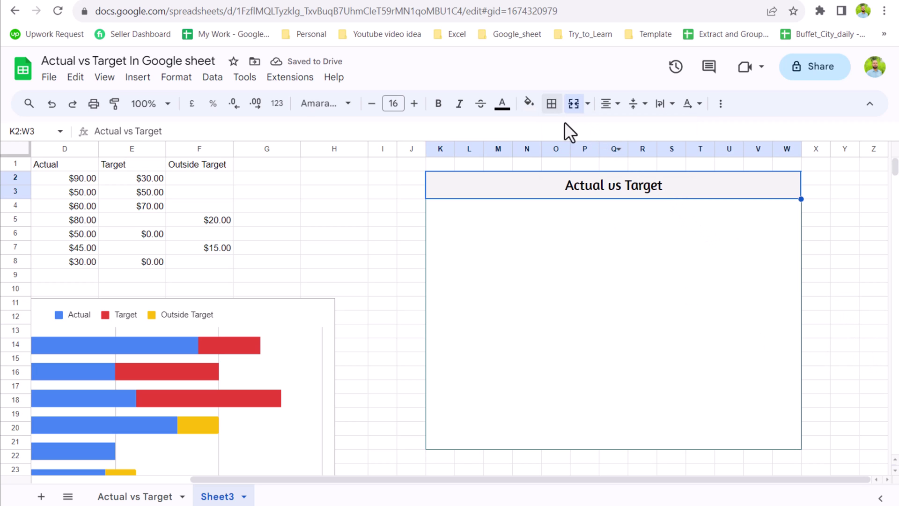
{"action": "left_click", "coordinate": [552, 104]}
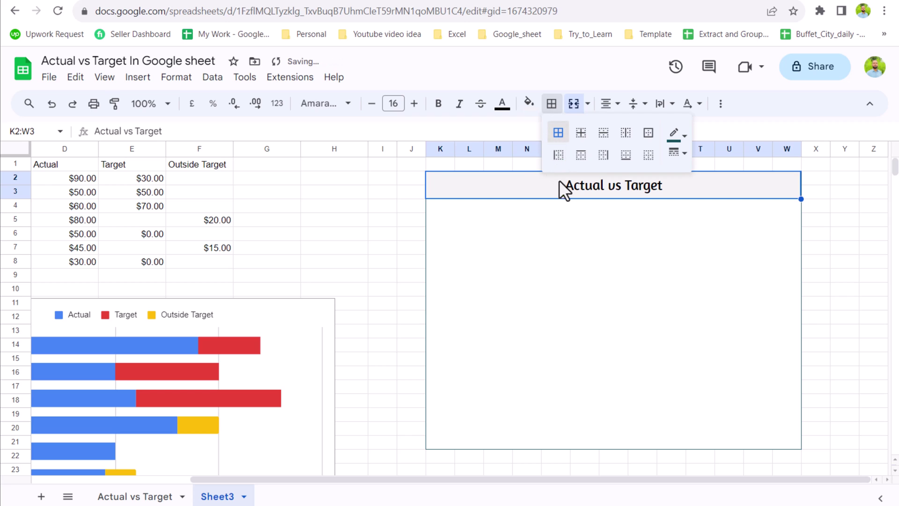
{"action": "left_click", "coordinate": [389, 223]}
Move the bar chart into the bordered box under the header
{"action": "left_click", "coordinate": [291, 329]}
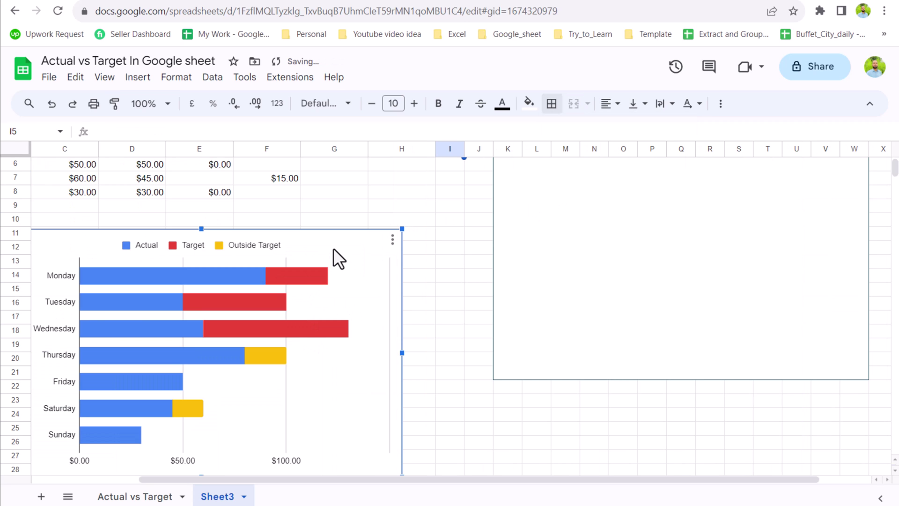
{"action": "left_click_drag", "start_coordinate": [333, 248], "coordinate": [796, 182]}
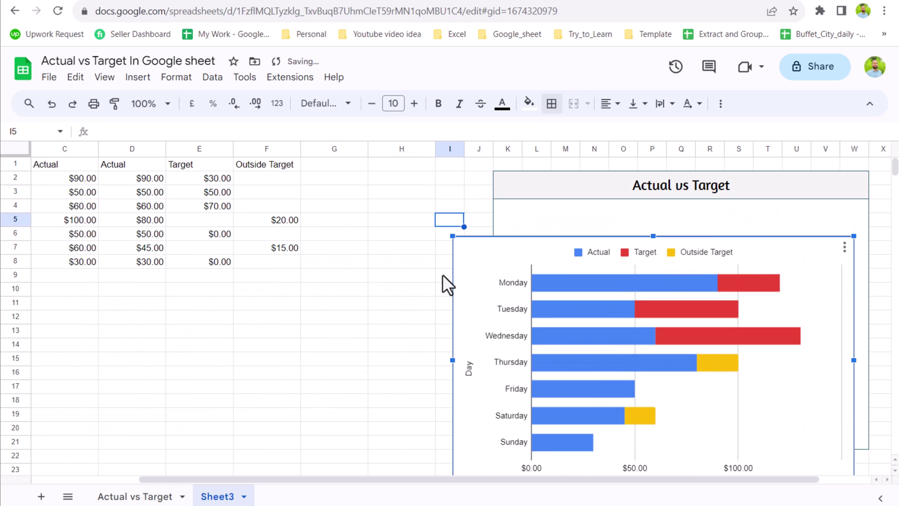
{"action": "left_click_drag", "start_coordinate": [479, 253], "coordinate": [548, 233]}
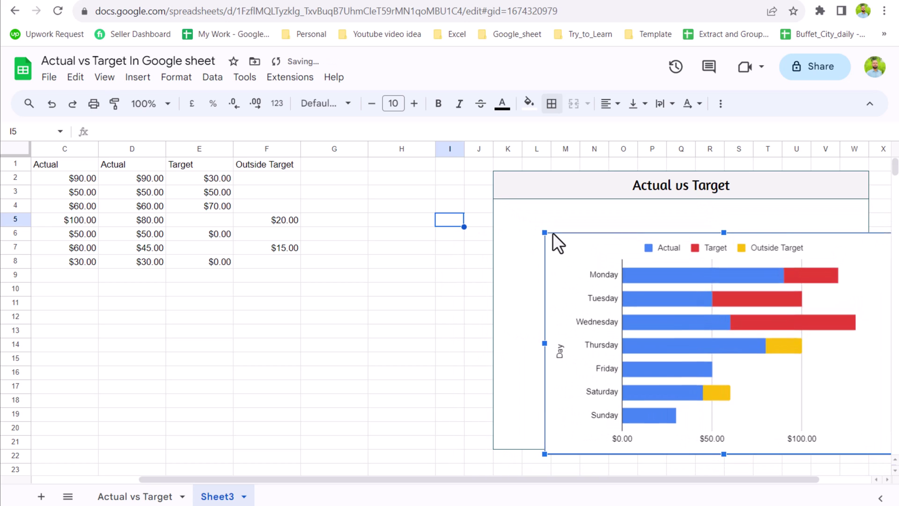
Delete the chart's 'Day' axis title
{"action": "double_click", "coordinate": [563, 352]}
{"action": "key", "text": "Delete"}
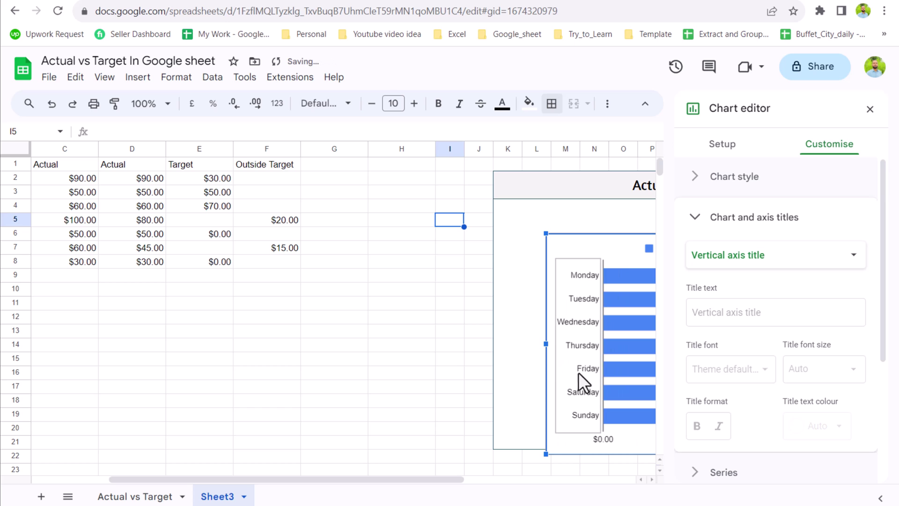
{"action": "key", "text": "Escape"}
Resize and reposition the chart to fill the bordered box
{"action": "left_click", "coordinate": [522, 234]}
{"action": "left_click_drag", "start_coordinate": [522, 234], "coordinate": [532, 213]}
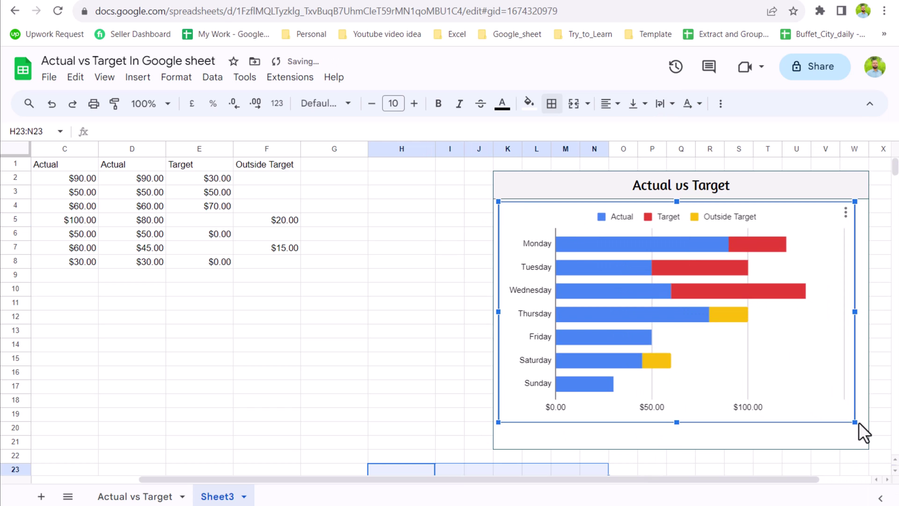
{"action": "left_click_drag", "start_coordinate": [855, 423], "coordinate": [866, 429]}
{"action": "left_click_drag", "start_coordinate": [683, 430], "coordinate": [687, 446]}
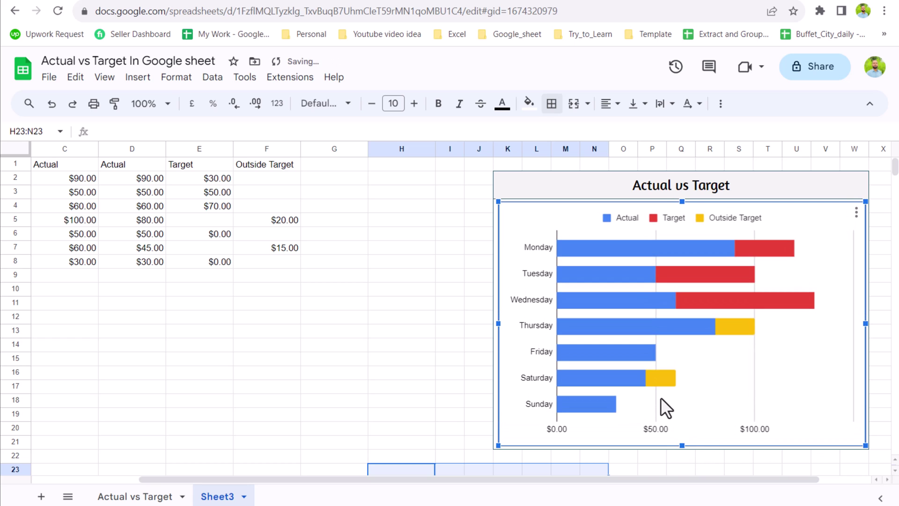
Set the chart's Background colour and Chart border colour to None, then review the chart inside the box
{"action": "double_click", "coordinate": [519, 227]}
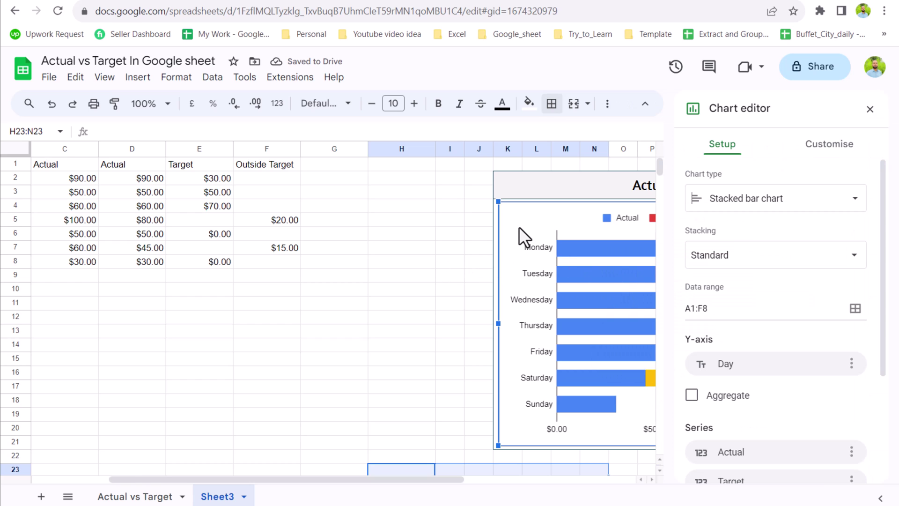
{"action": "left_click", "coordinate": [822, 145]}
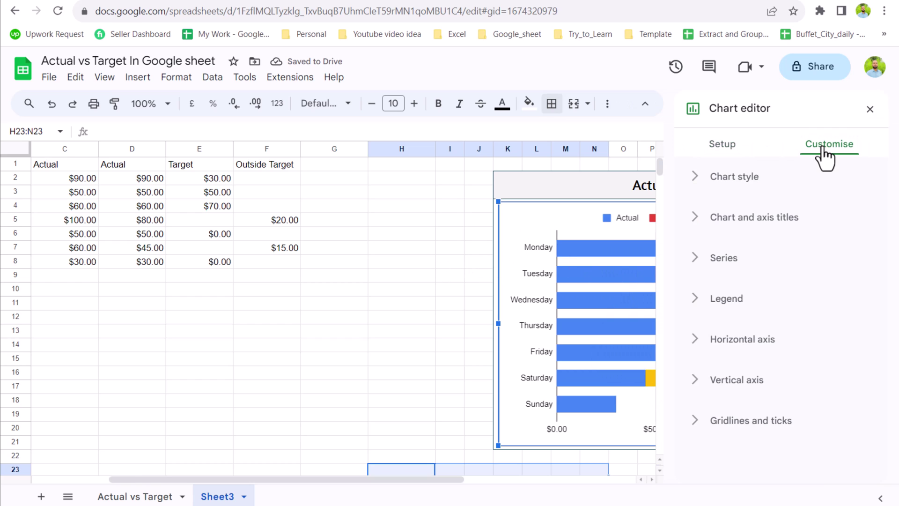
{"action": "left_click", "coordinate": [748, 183]}
{"action": "left_click", "coordinate": [719, 233]}
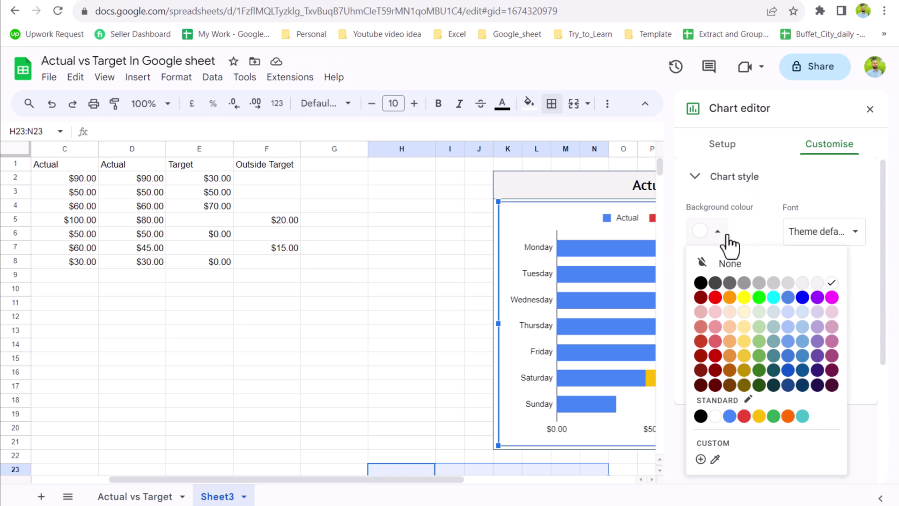
{"action": "left_click", "coordinate": [730, 264]}
{"action": "left_click", "coordinate": [717, 295]}
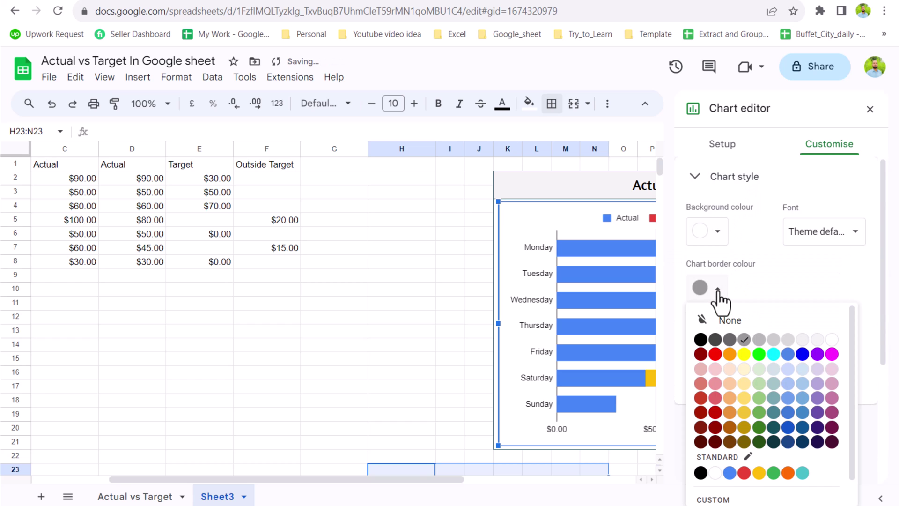
{"action": "left_click", "coordinate": [726, 323]}
{"action": "left_click", "coordinate": [391, 344]}
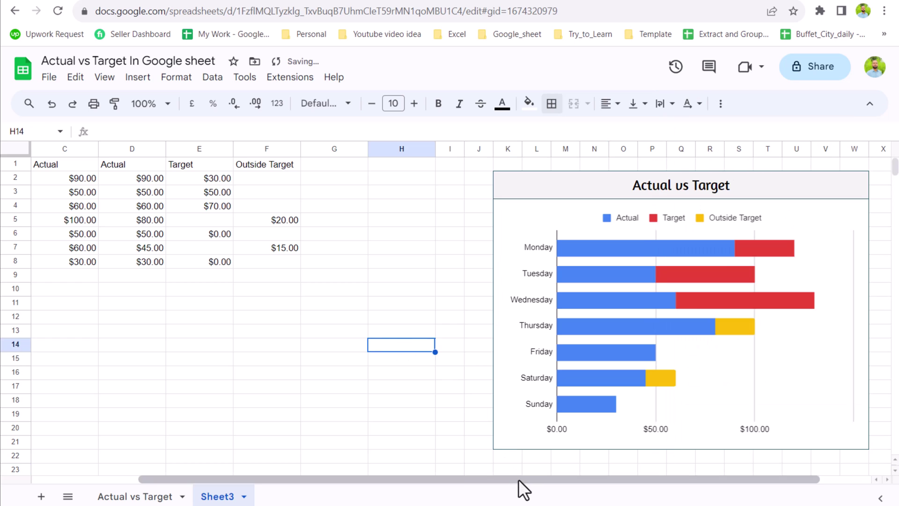
{"action": "left_click_drag", "start_coordinate": [519, 480], "coordinate": [633, 480]}
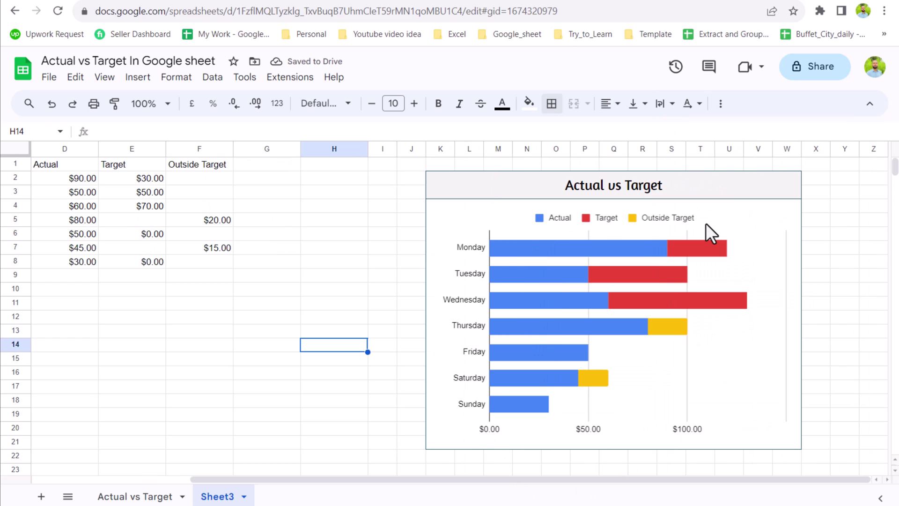
{"action": "left_click", "coordinate": [774, 204]}
Set the Actual series fill colour to dark teal
{"action": "left_click", "coordinate": [789, 213]}
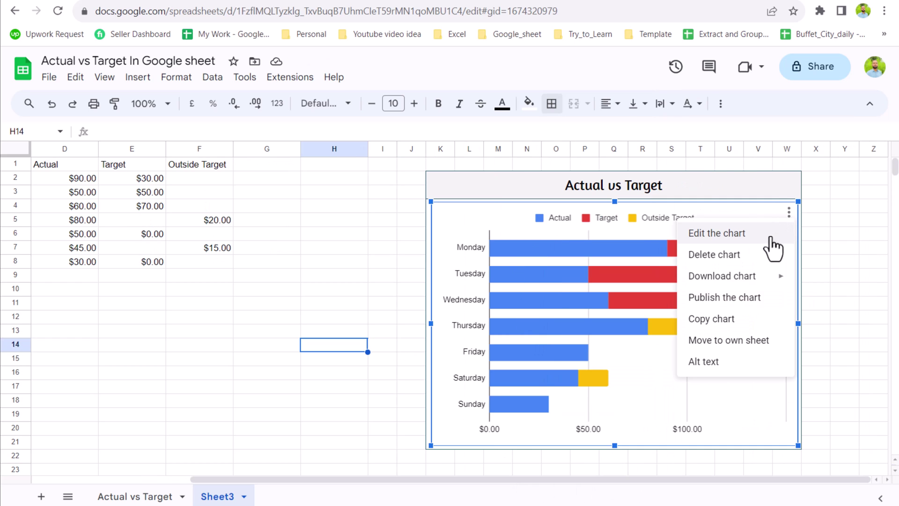
{"action": "left_click", "coordinate": [773, 234]}
{"action": "left_click", "coordinate": [830, 145]}
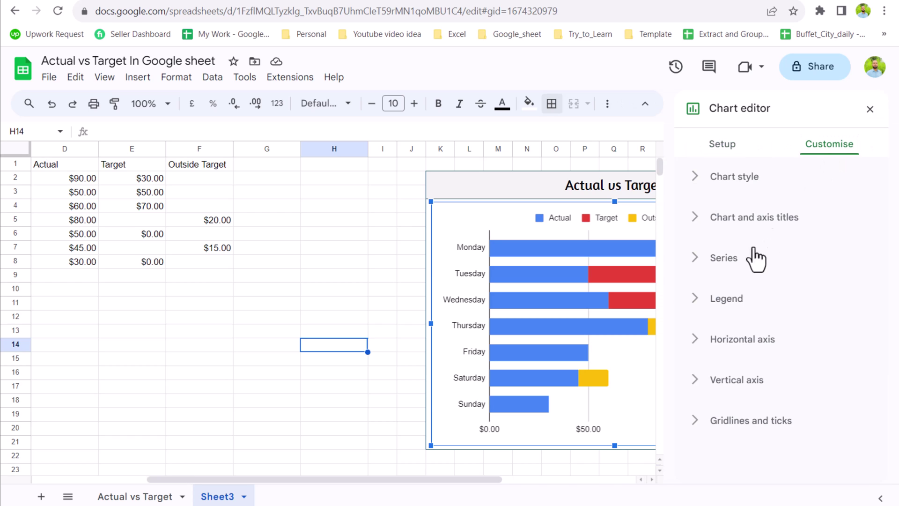
{"action": "left_click", "coordinate": [747, 270]}
{"action": "left_click", "coordinate": [734, 306]}
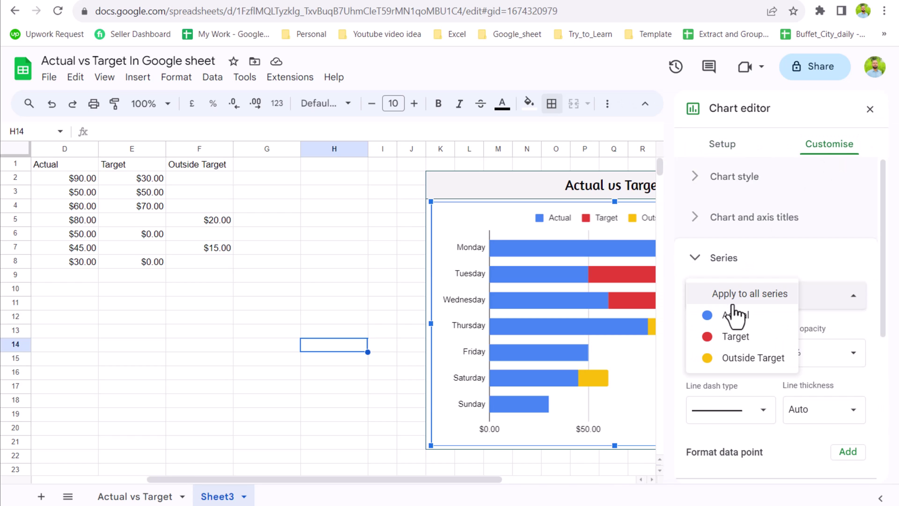
{"action": "left_click", "coordinate": [745, 315]}
{"action": "left_click", "coordinate": [760, 370]}
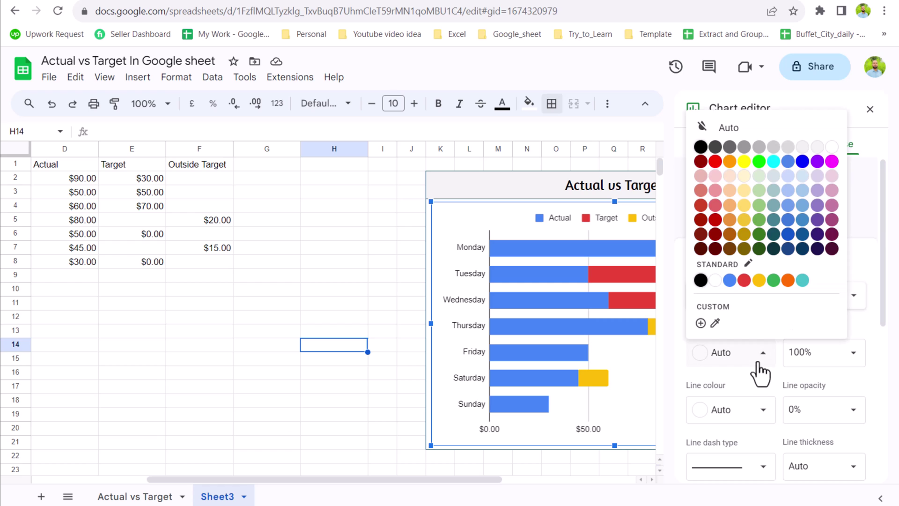
{"action": "left_click", "coordinate": [775, 235]}
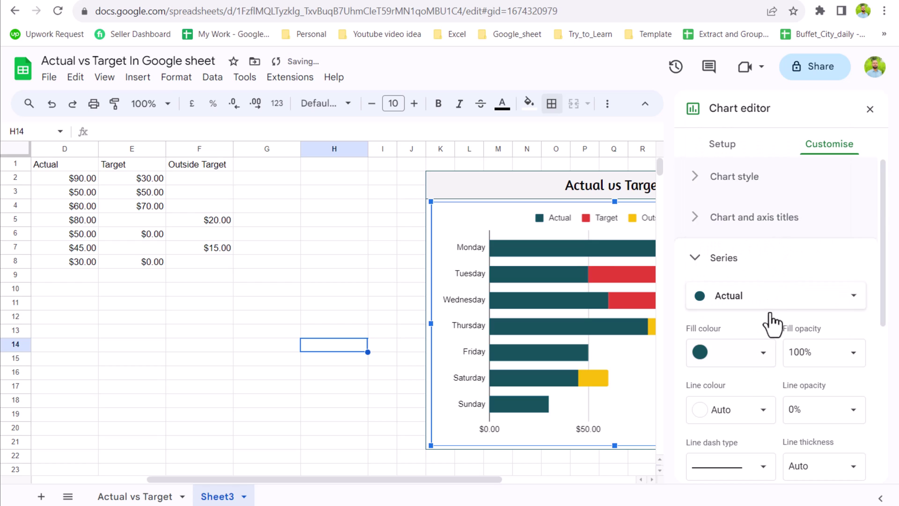
Set the Target series fill colour to light grey-blue
{"action": "left_click", "coordinate": [768, 308]}
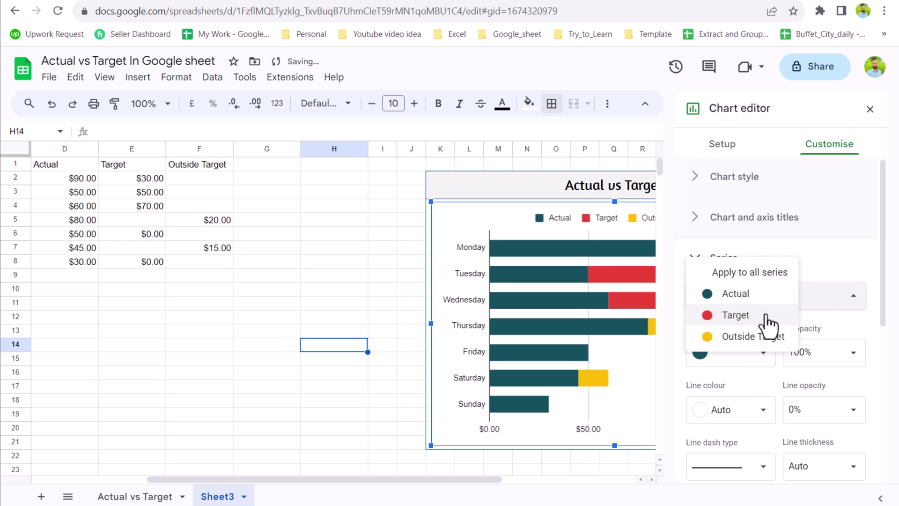
{"action": "left_click", "coordinate": [767, 317]}
{"action": "left_click", "coordinate": [764, 353]}
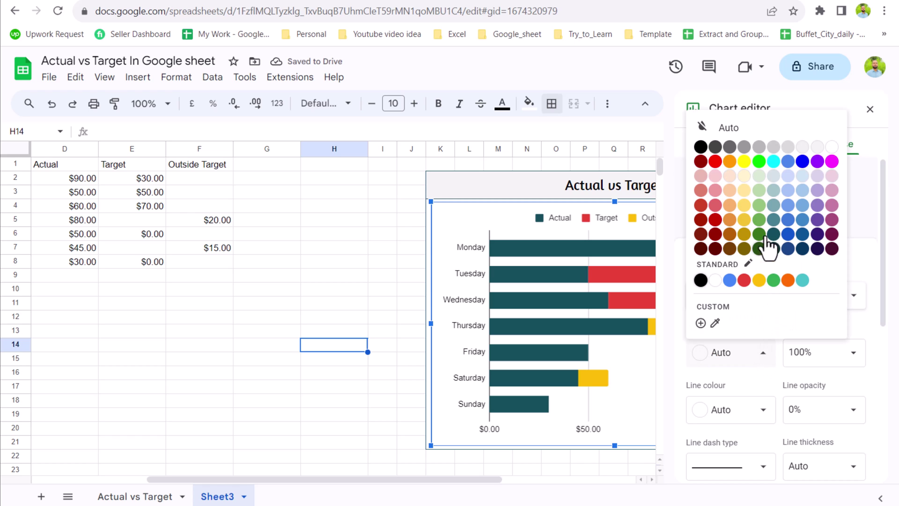
{"action": "left_click", "coordinate": [774, 176]}
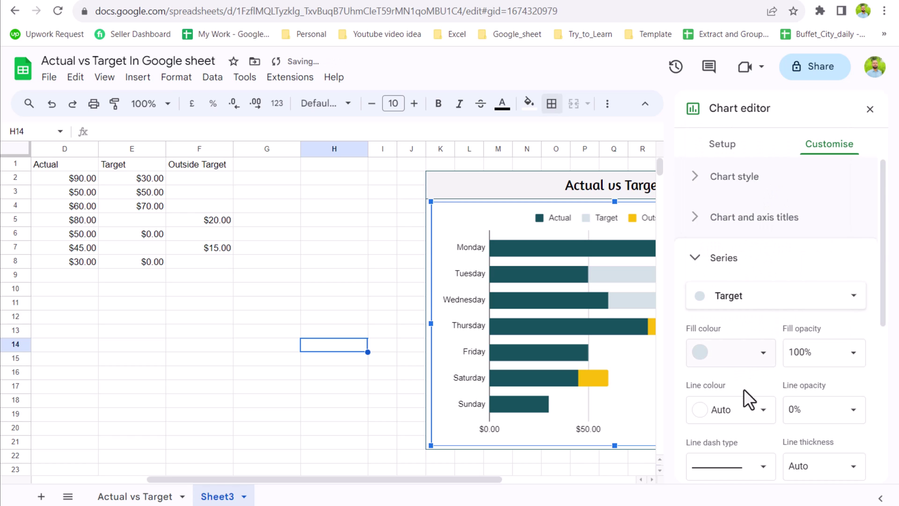
Set the Outside Target series fill colour to green and view the finished chart
{"action": "left_click", "coordinate": [750, 302]}
{"action": "left_click", "coordinate": [749, 316]}
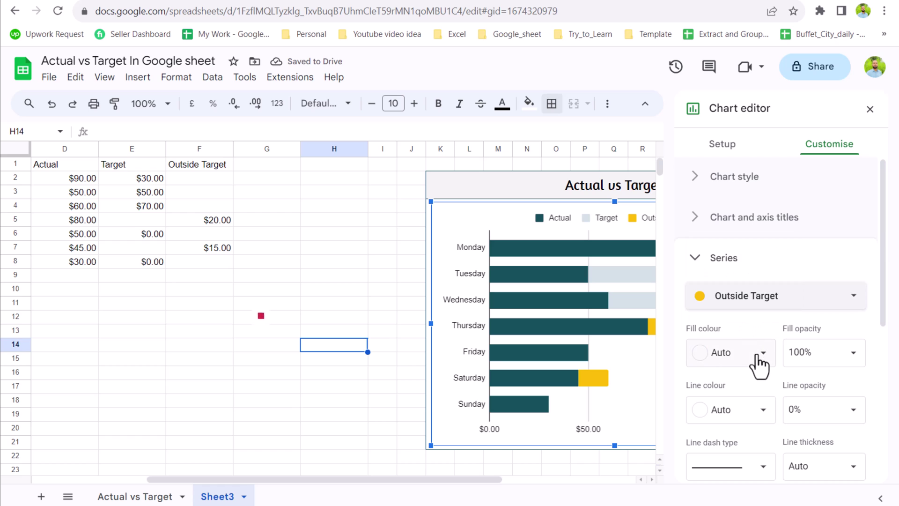
{"action": "left_click", "coordinate": [758, 356]}
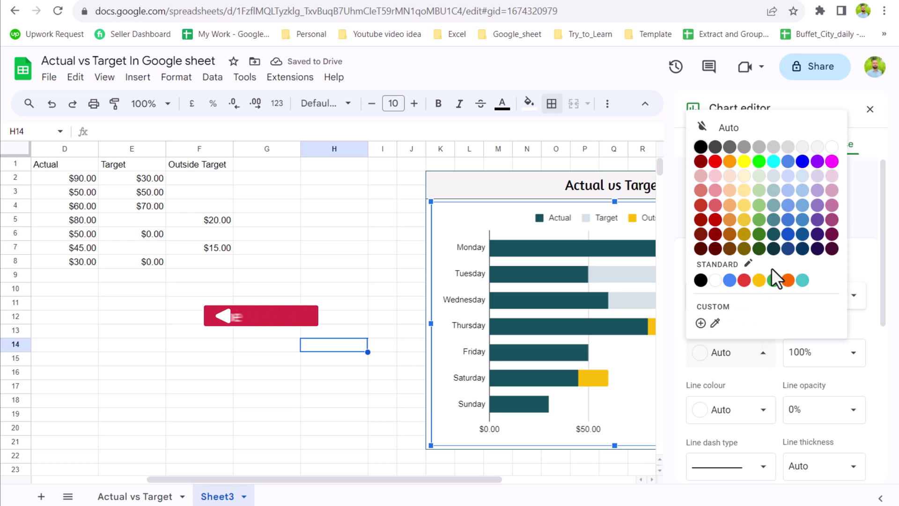
{"action": "left_click", "coordinate": [773, 279]}
{"action": "left_click", "coordinate": [382, 372]}
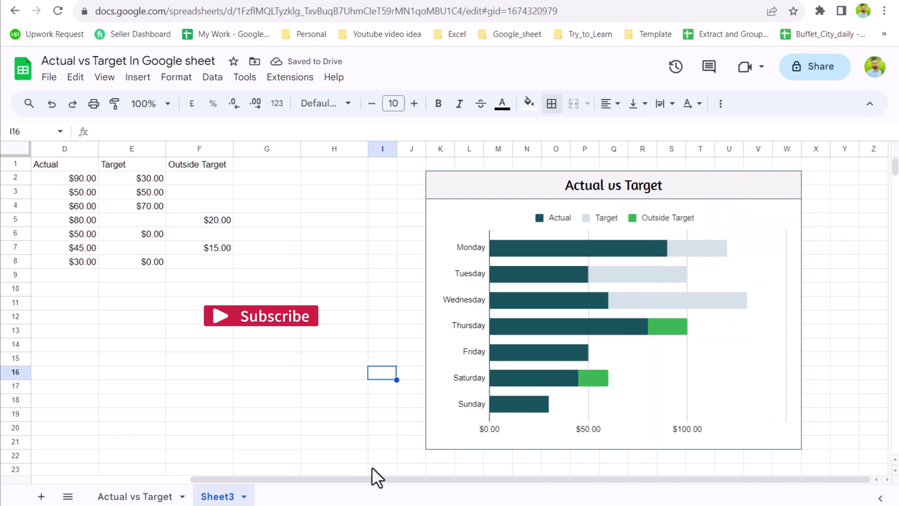